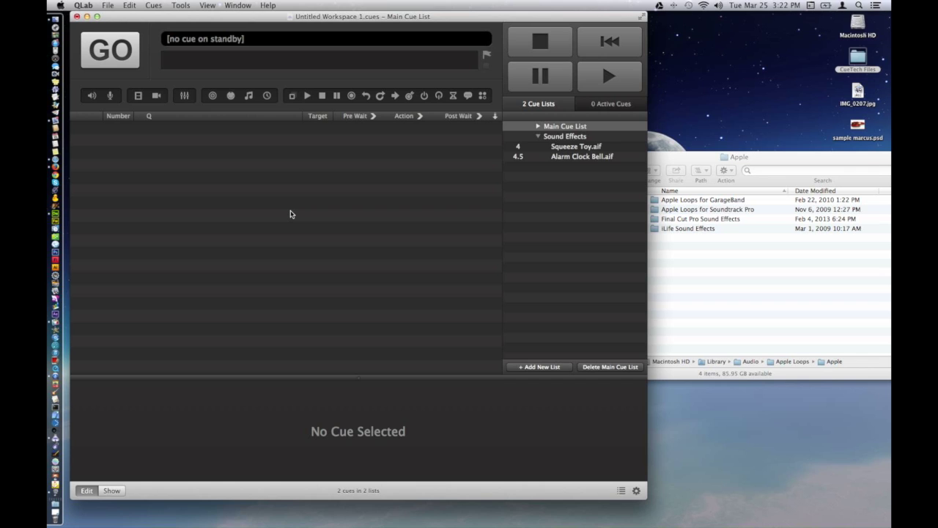
# Expand iLife Sound Effects > Ambience in Finder and add Hard Rain.aif as cue 1.
pyautogui.click(684, 160)
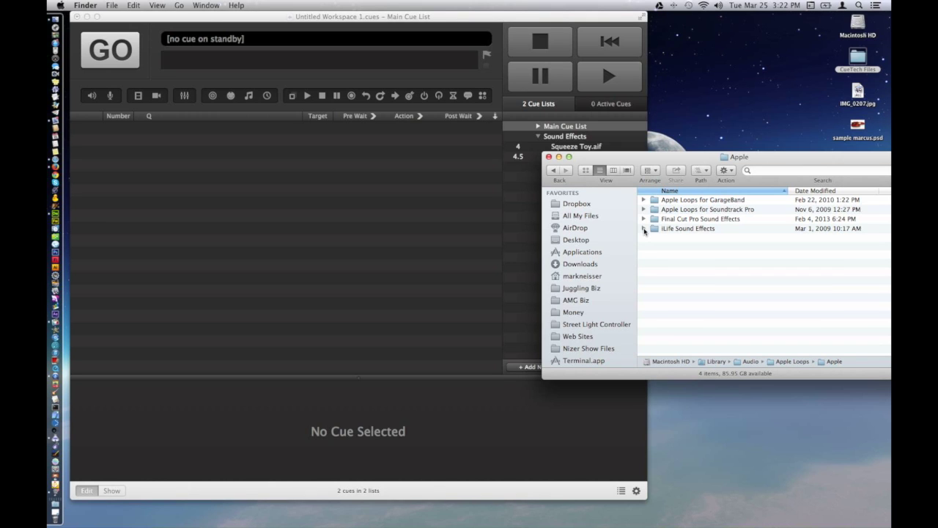
pyautogui.click(643, 229)
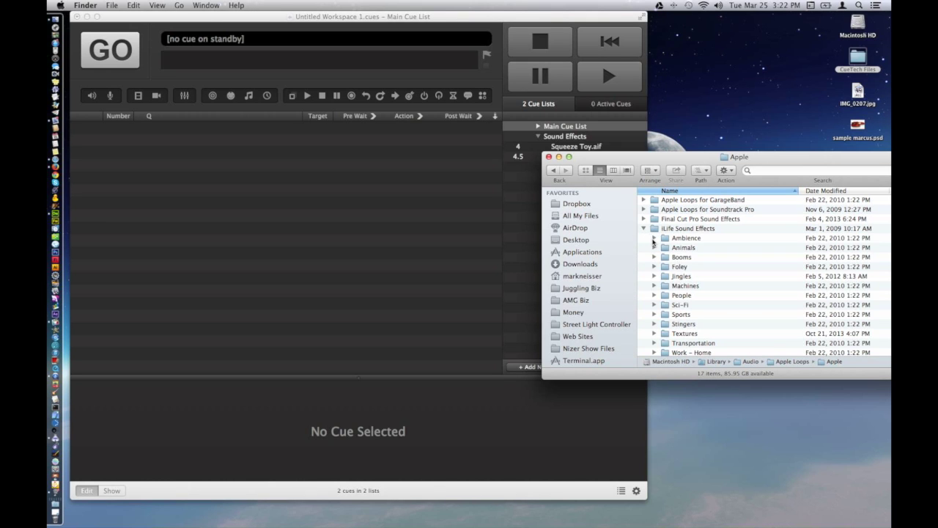
pyautogui.click(653, 239)
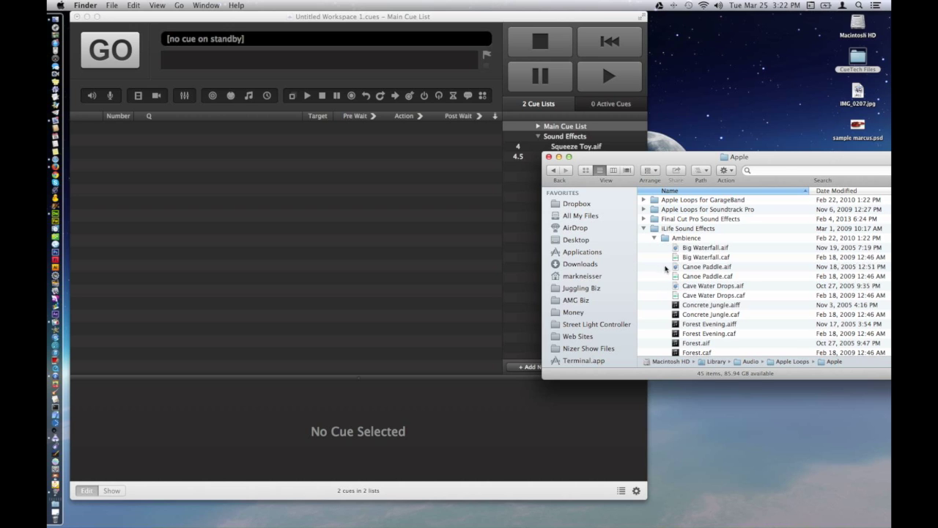
pyautogui.scroll(-3, 745, 270)
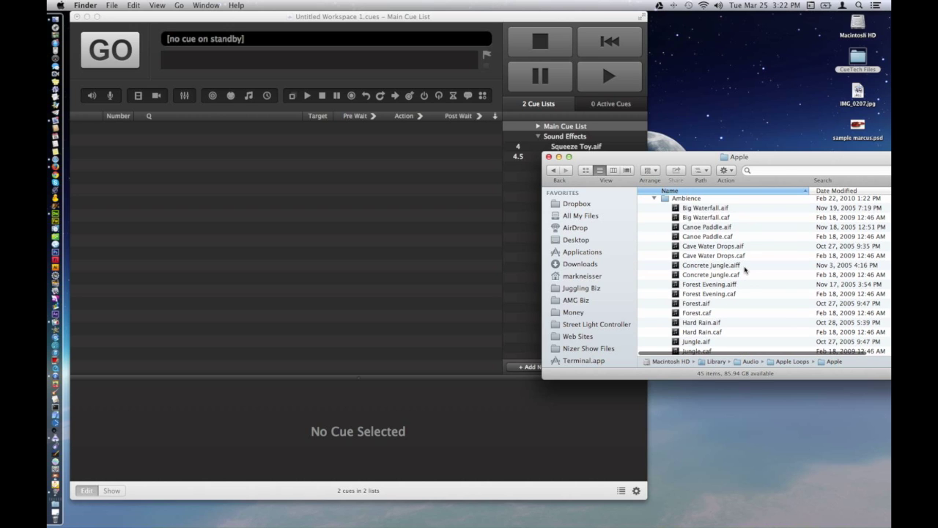
pyautogui.scroll(-1, 744, 271)
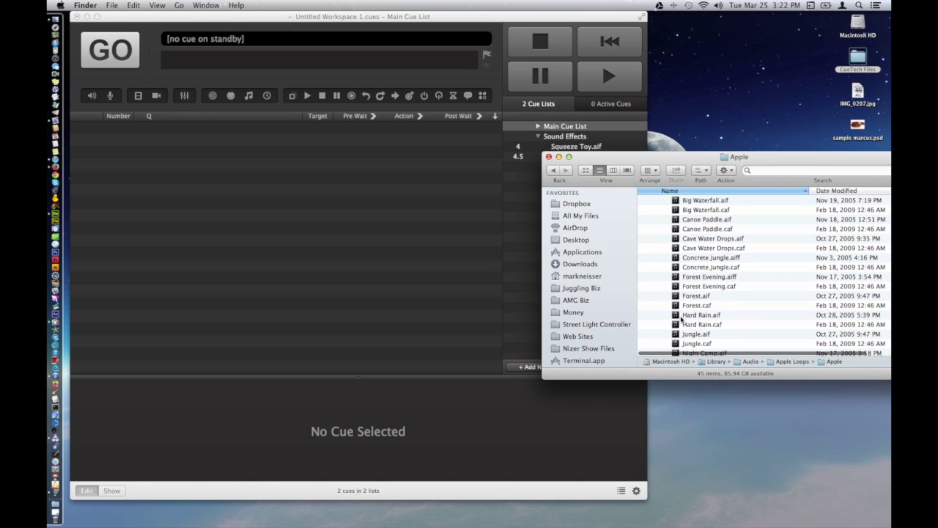
pyautogui.moveTo(674, 314); pyautogui.dragTo(101, 137)
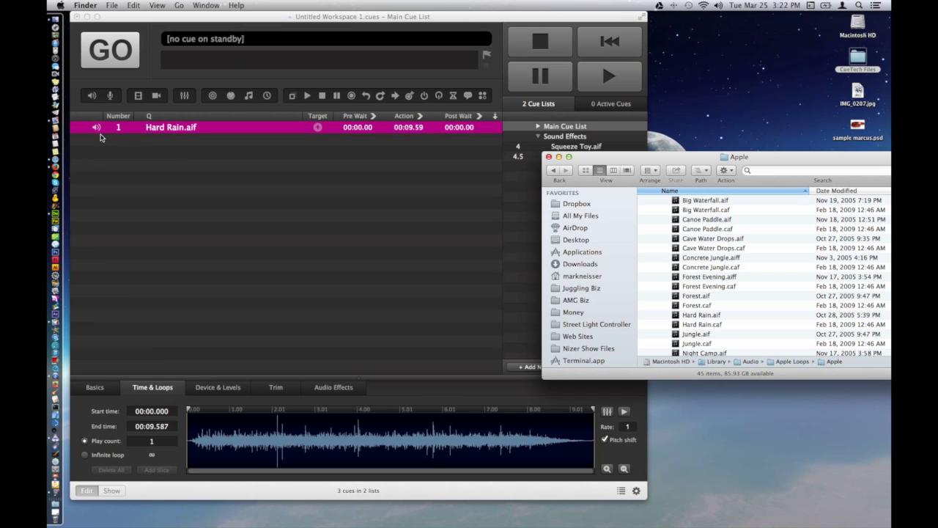
# Add Ocean Surf.aif as cue 2 and bring QLab back to the front.
pyautogui.scroll(-1, 731, 293)
pyautogui.scroll(-3, 731, 293)
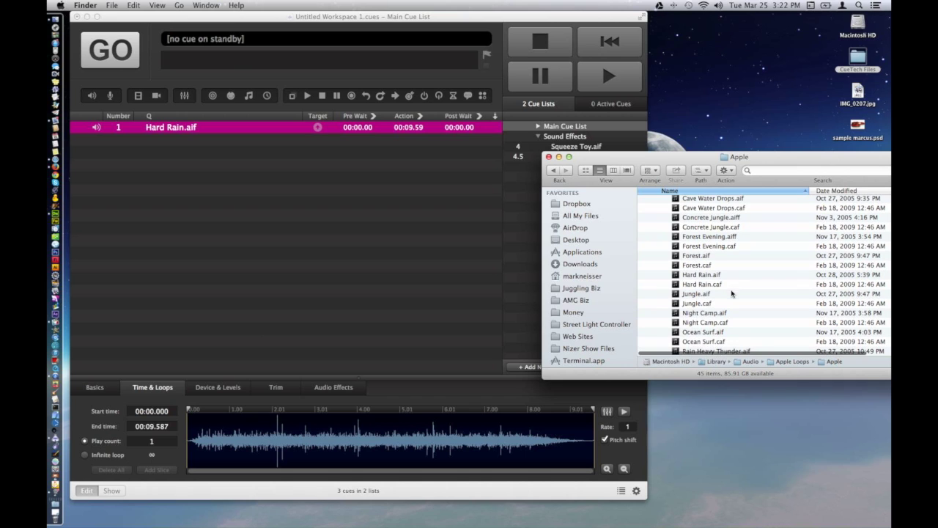
pyautogui.moveTo(675, 335); pyautogui.dragTo(145, 183)
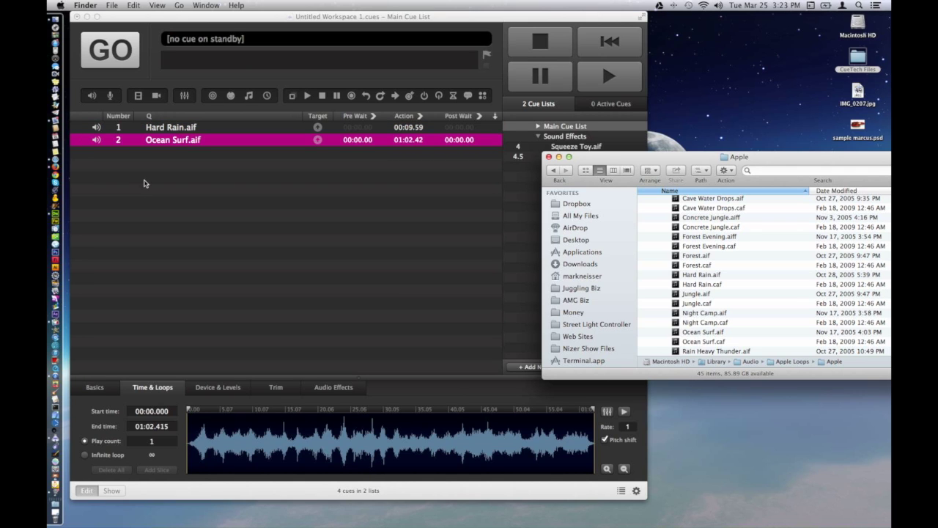
pyautogui.click(187, 180)
pyautogui.click(209, 129)
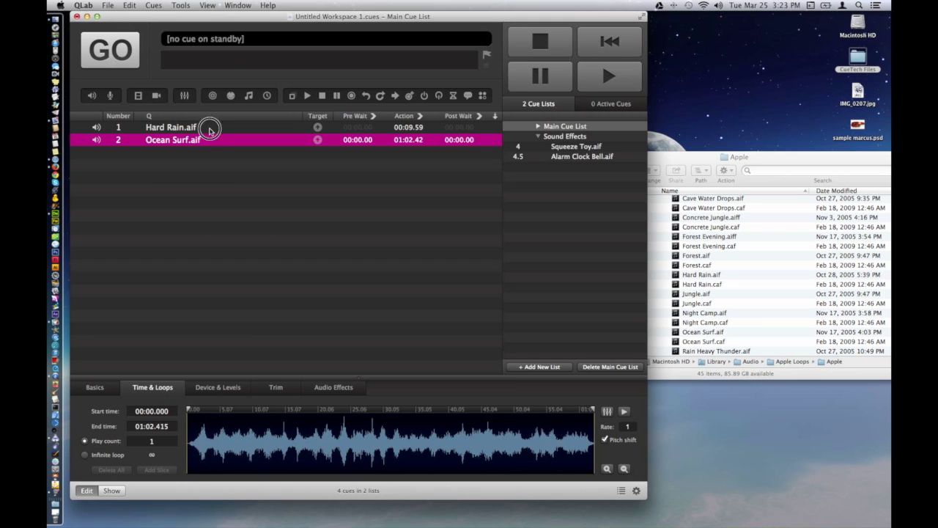
# Mark the long middle section of the Hard Rain waveform and add slices there.
pyautogui.click(209, 128)
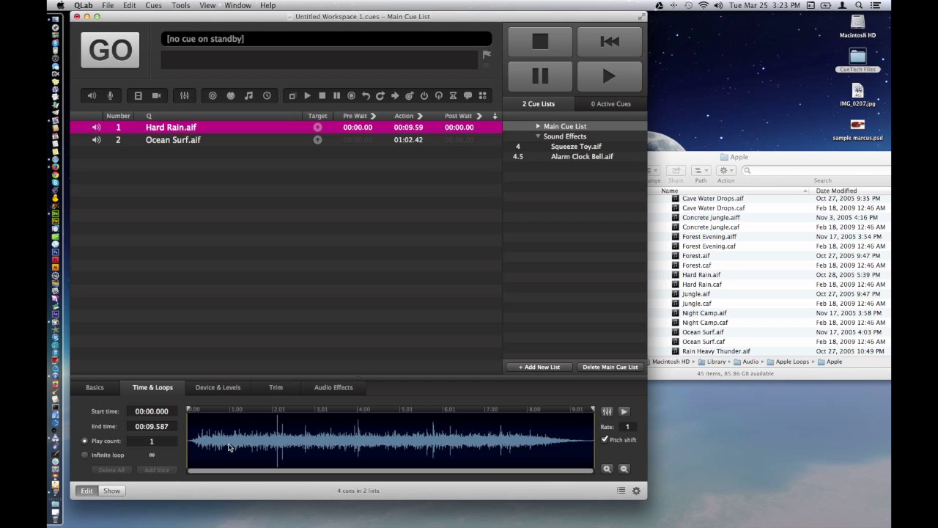
pyautogui.moveTo(227, 424); pyautogui.dragTo(519, 425)
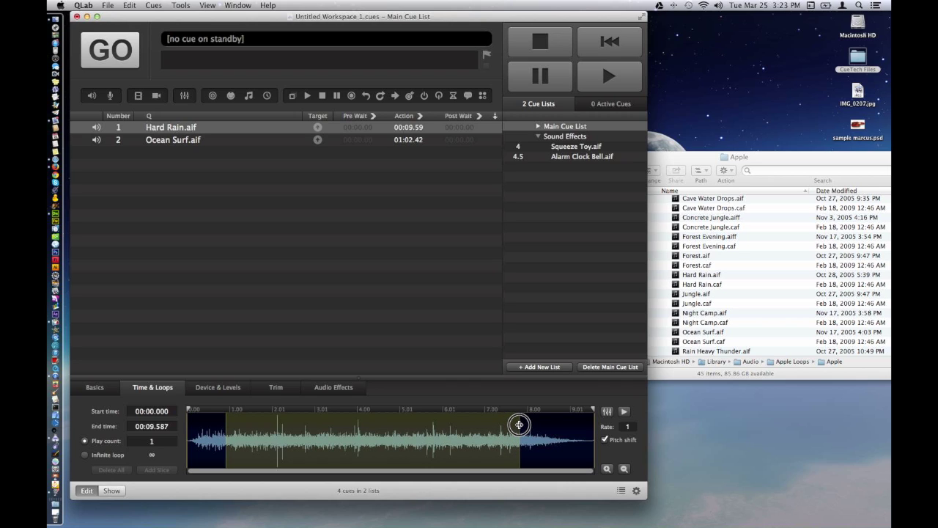
pyautogui.moveTo(518, 425); pyautogui.dragTo(519, 427)
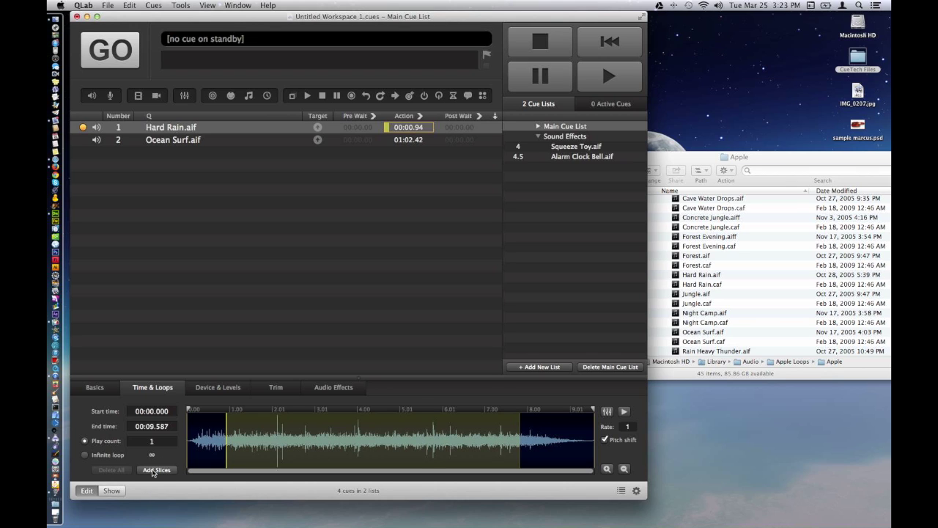
pyautogui.click(155, 470)
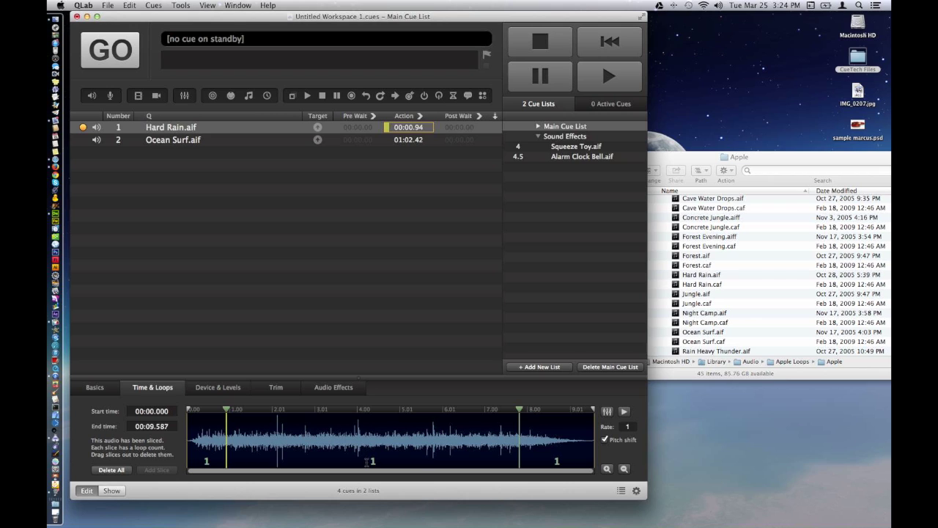
# Set the loop count of Hard Rain's middle slice to 100.
pyautogui.click(371, 461)
pyautogui.write('100')
pyautogui.click(122, 164)
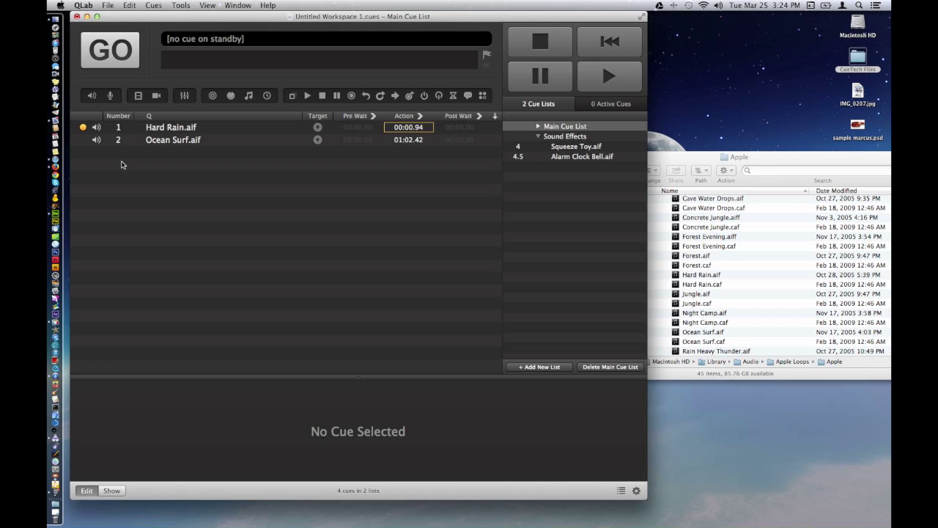
pyautogui.click(75, 132)
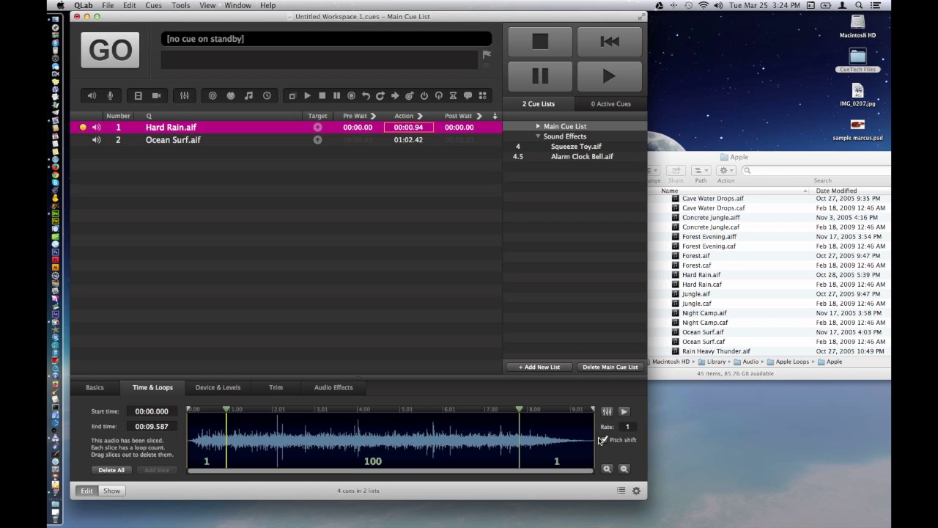
pyautogui.click(214, 170)
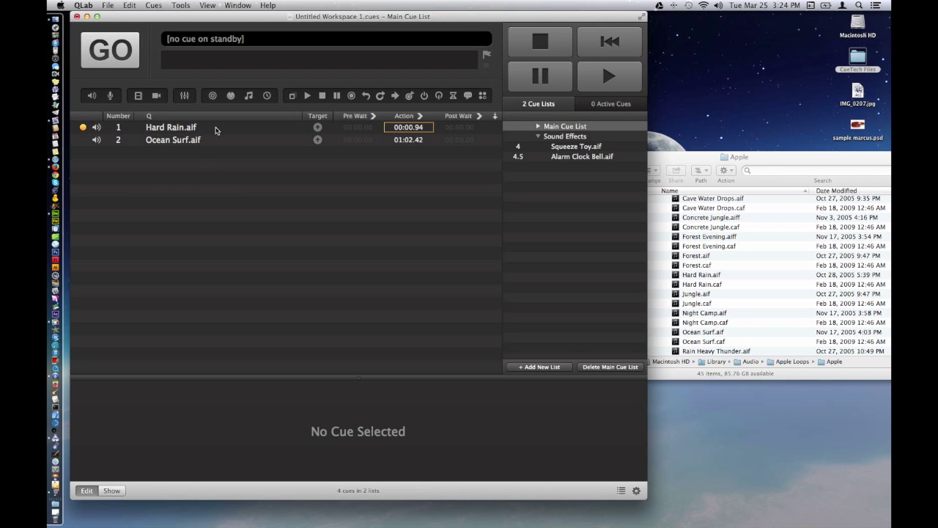
# Insert a devamp cue below Hard Rain, target it at cue 1, and put Hard Rain on standby.
pyautogui.click(216, 130)
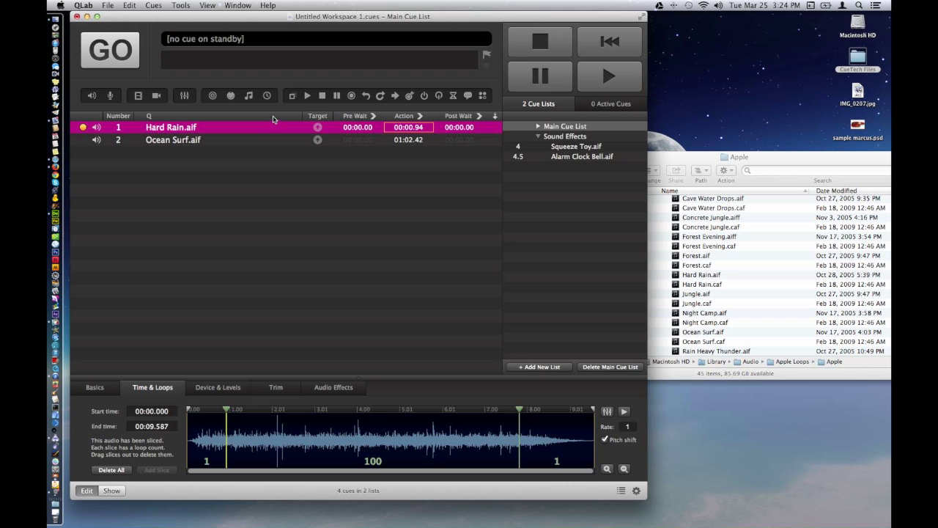
pyautogui.moveTo(380, 99); pyautogui.dragTo(281, 139)
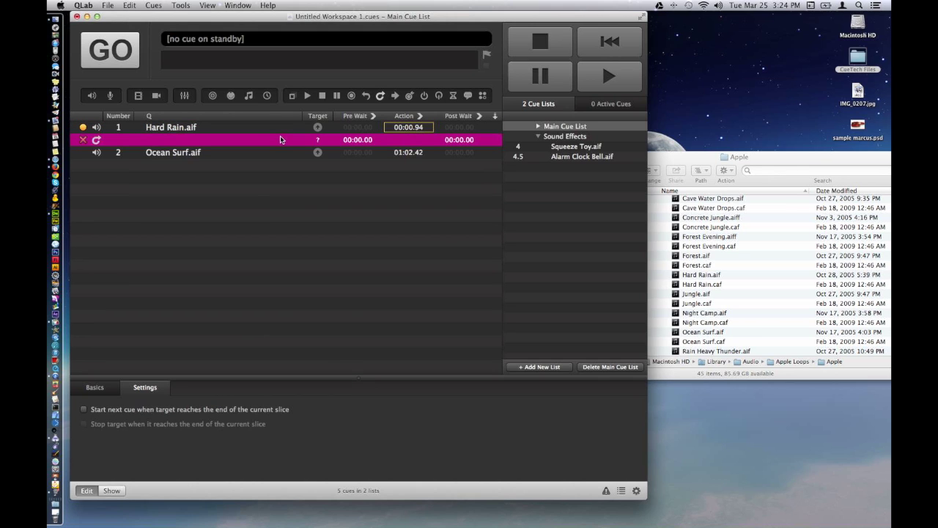
pyautogui.click(244, 129)
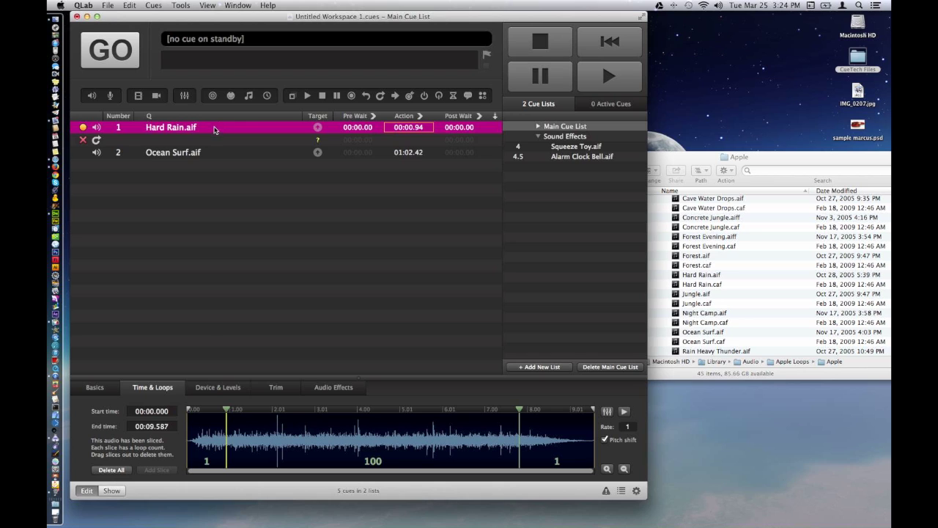
pyautogui.moveTo(215, 129); pyautogui.dragTo(186, 141)
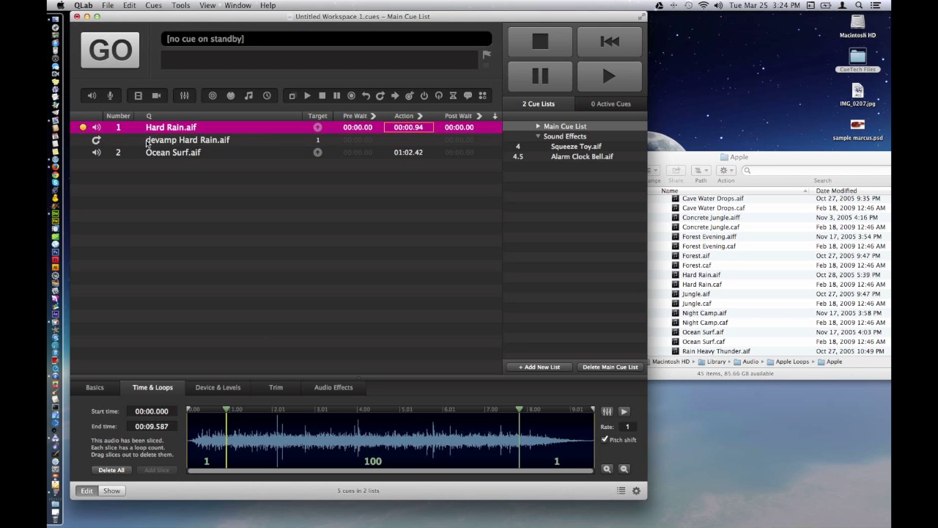
pyautogui.click(133, 140)
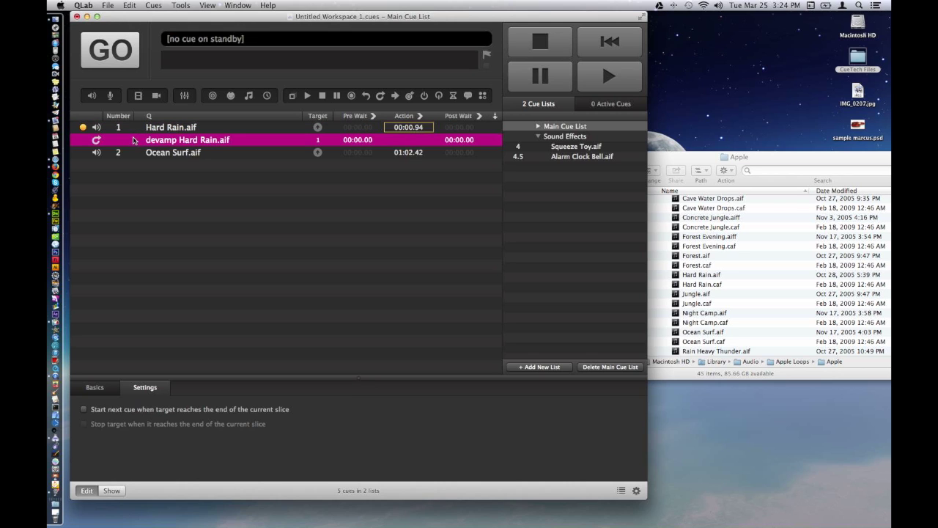
pyautogui.click(78, 129)
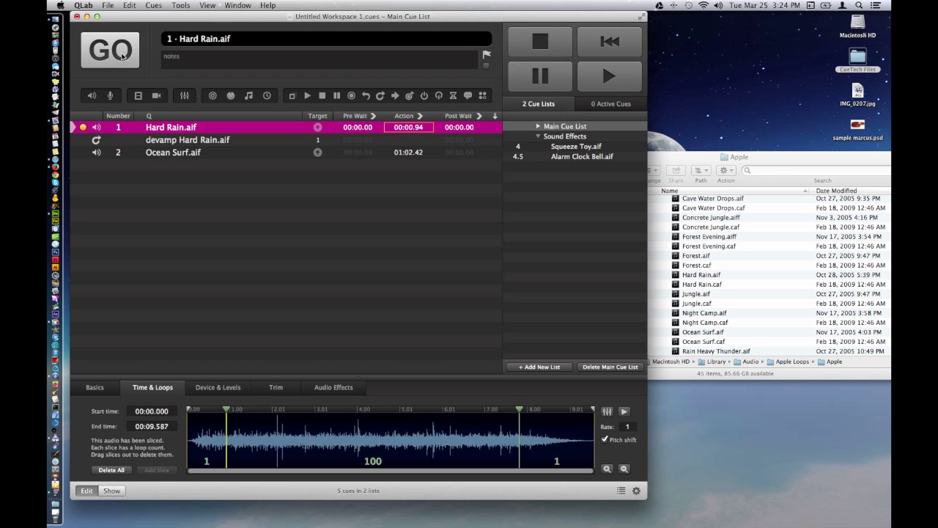
# Play Hard Rain, raise the volume, then fire the devamp to release the loop.
pyautogui.click(545, 52)
pyautogui.click(110, 49)
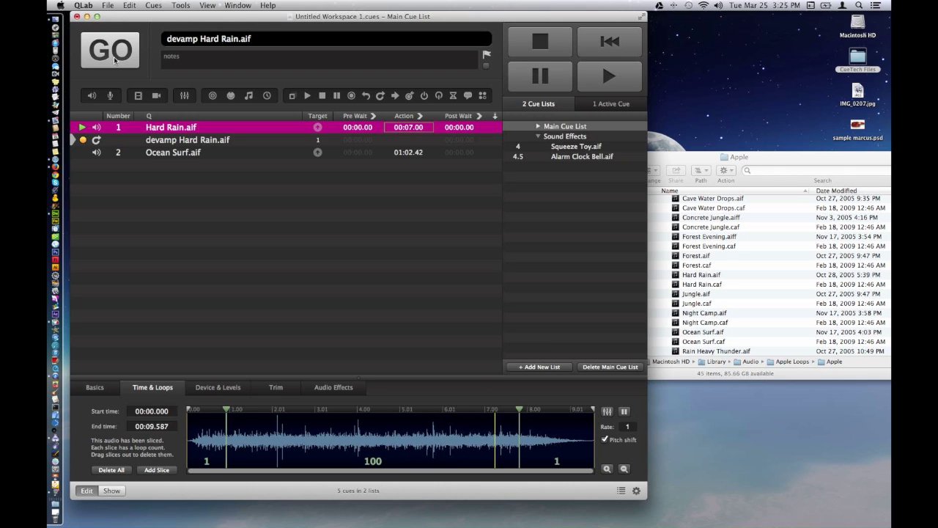
pyautogui.press('XF86AudioRaiseVolume')
pyautogui.click(112, 56)
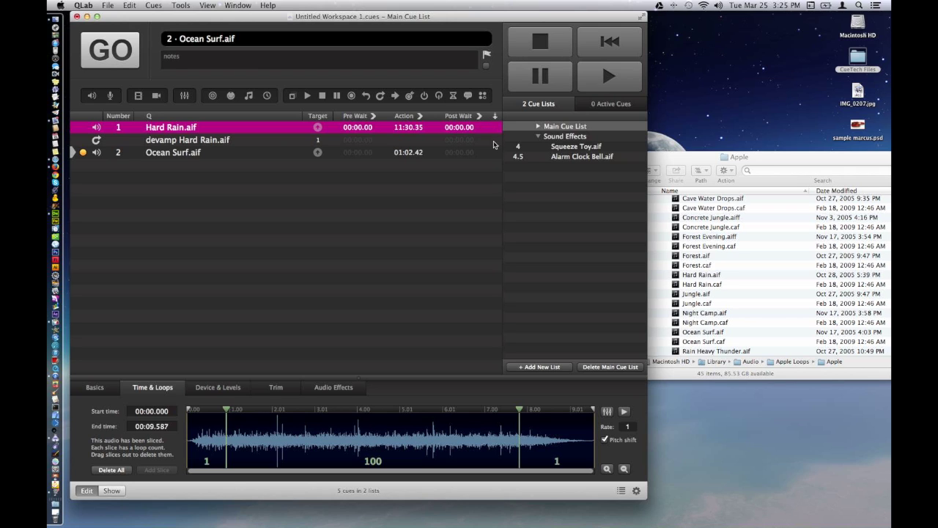
# Set the devamp cue's post wait to 1 second, then replay Hard Rain from standby.
pyautogui.click(494, 140)
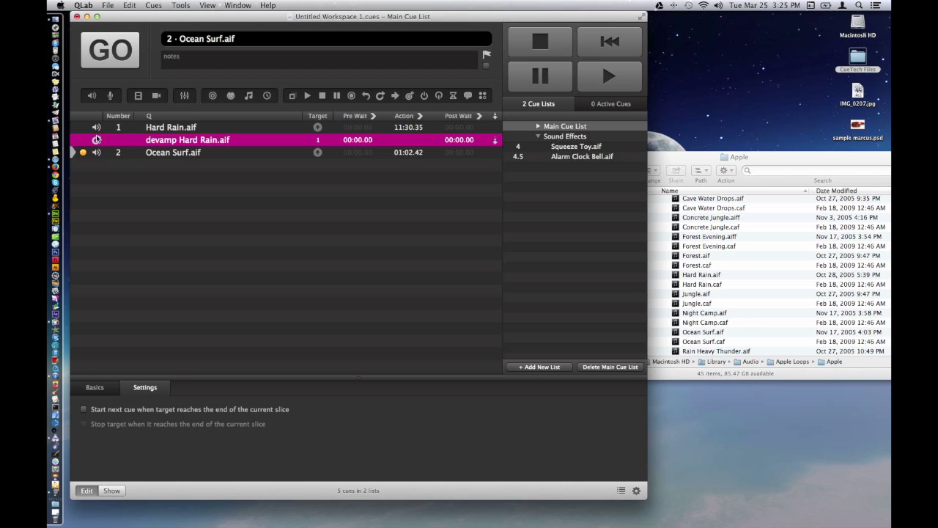
pyautogui.doubleClick(459, 140)
pyautogui.write('1')
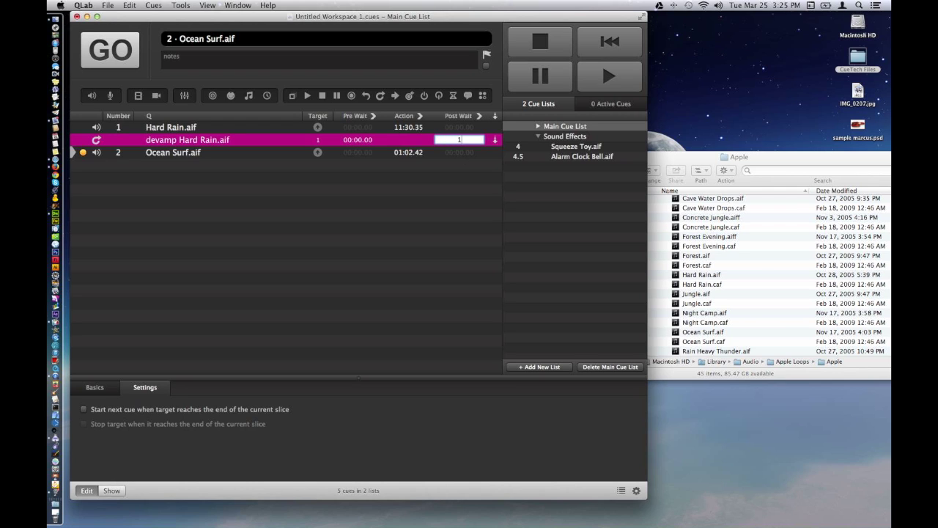
pyautogui.click(389, 200)
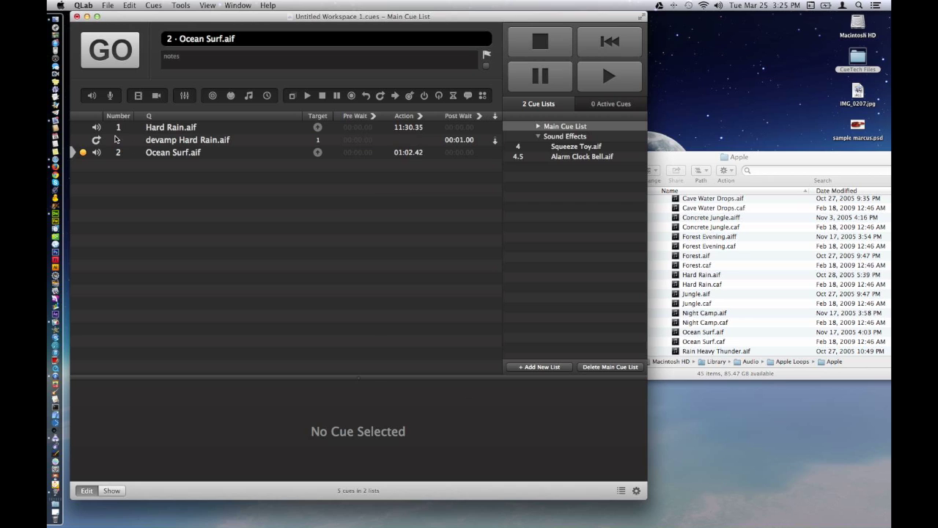
pyautogui.click(84, 129)
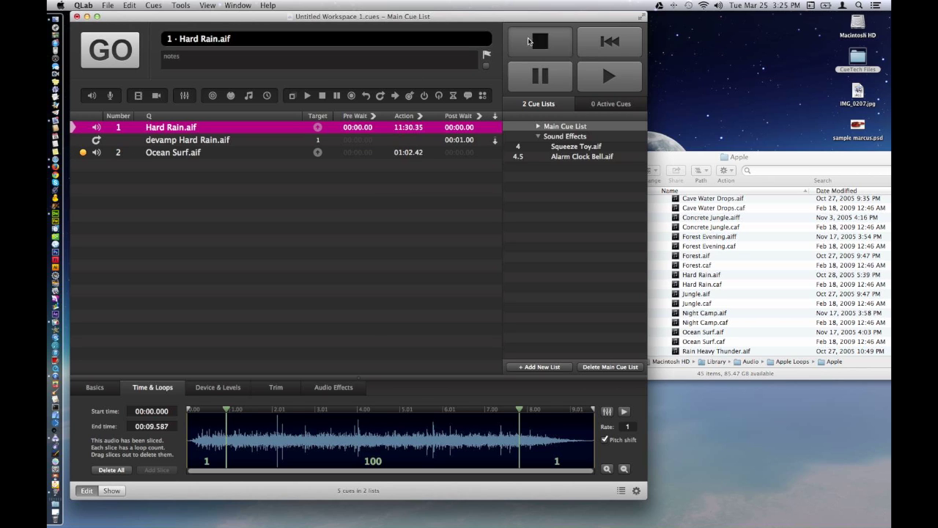
pyautogui.click(106, 63)
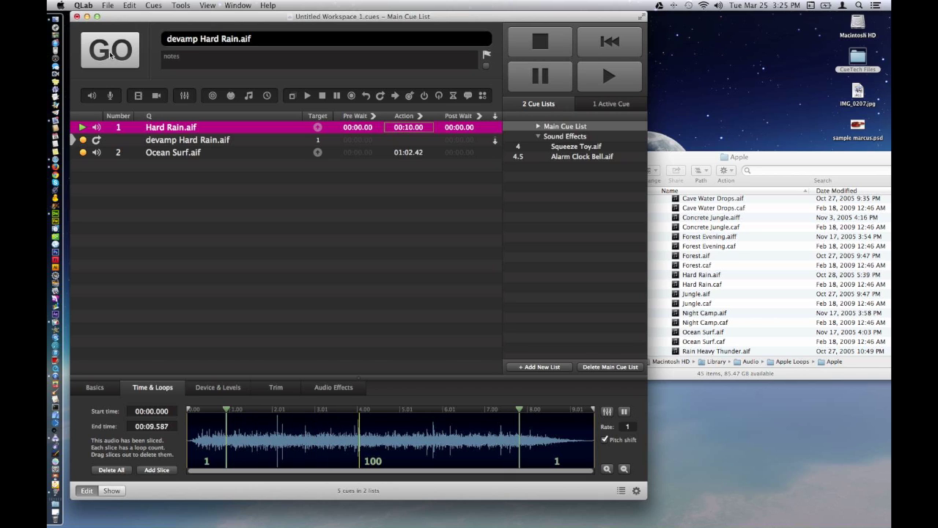
# Fire the devamp so Ocean Surf follows Hard Rain, then stop all playback.
pyautogui.click(110, 55)
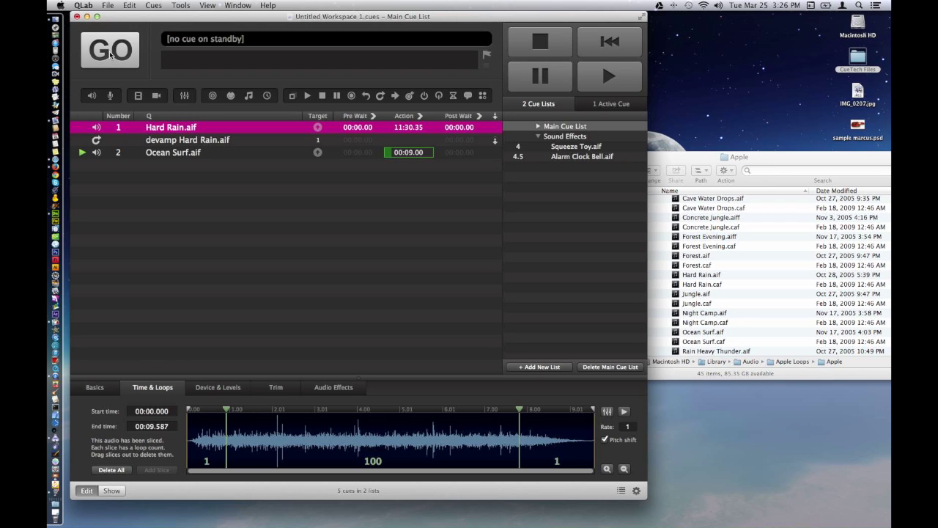
pyautogui.click(531, 38)
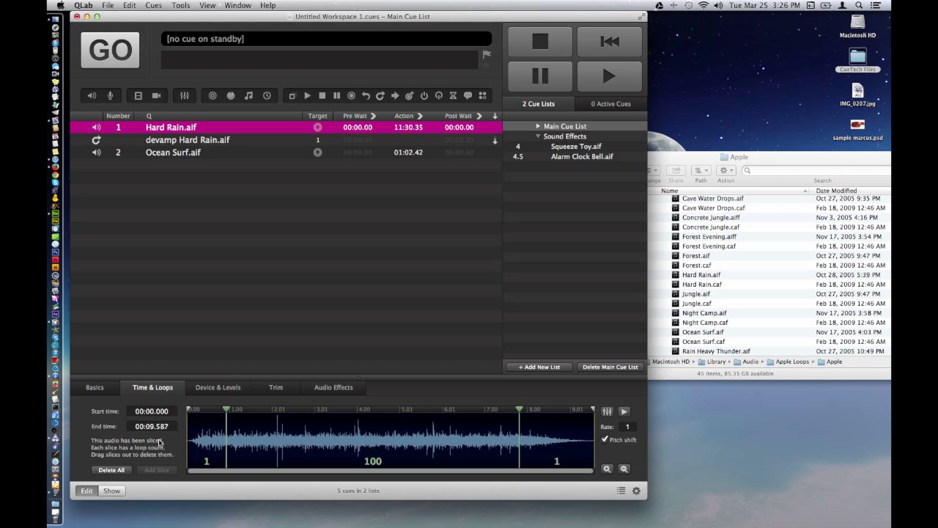
# Delete all slices and loops from Hard Rain, then try trimming Ocean Surf's start and revert it.
pyautogui.moveTo(226, 409); pyautogui.dragTo(260, 274)
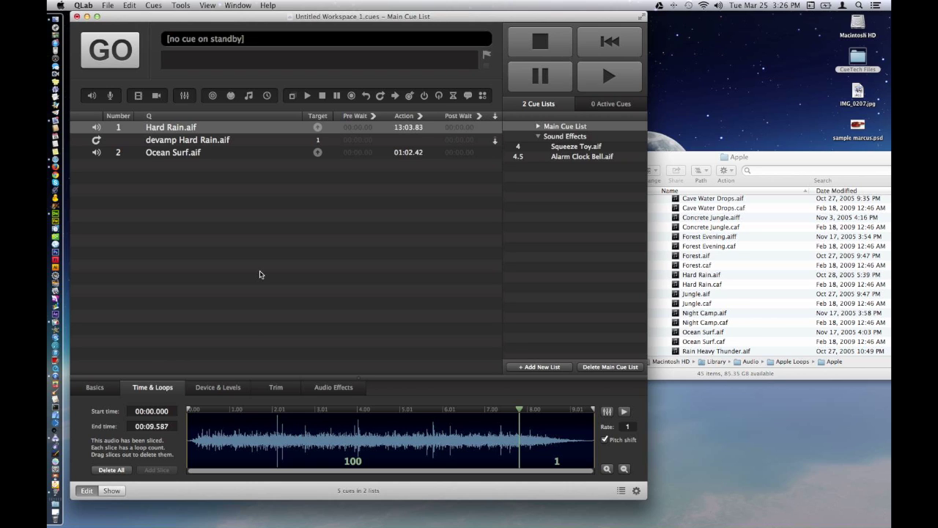
pyautogui.click(125, 471)
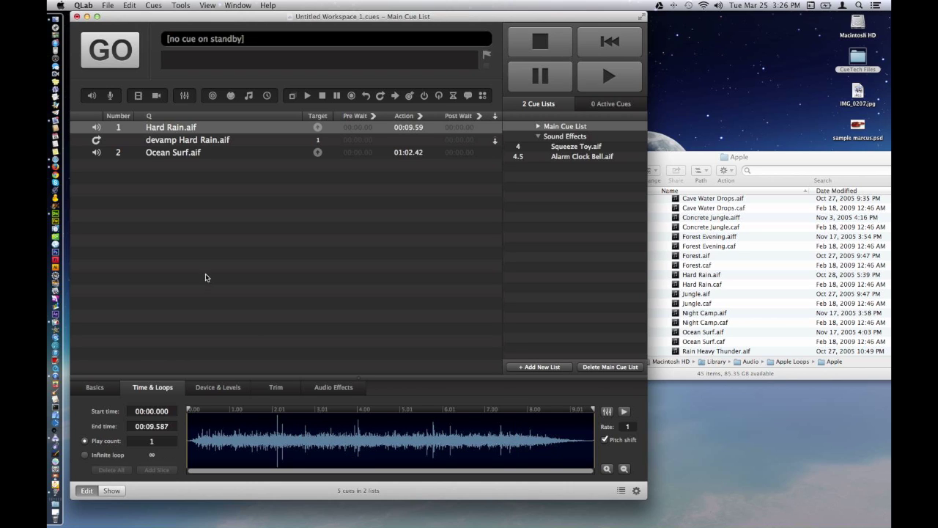
pyautogui.click(171, 154)
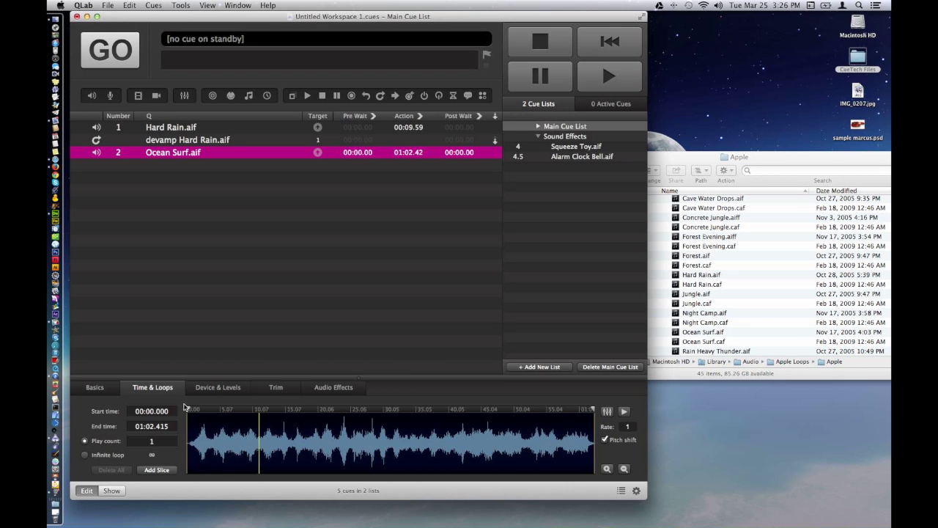
pyautogui.moveTo(188, 408)
pyautogui.mouseDown()
pyautogui.moveTo(262, 412)
pyautogui.moveTo(164, 403)
pyautogui.moveTo(267, 411)
pyautogui.mouseUp()
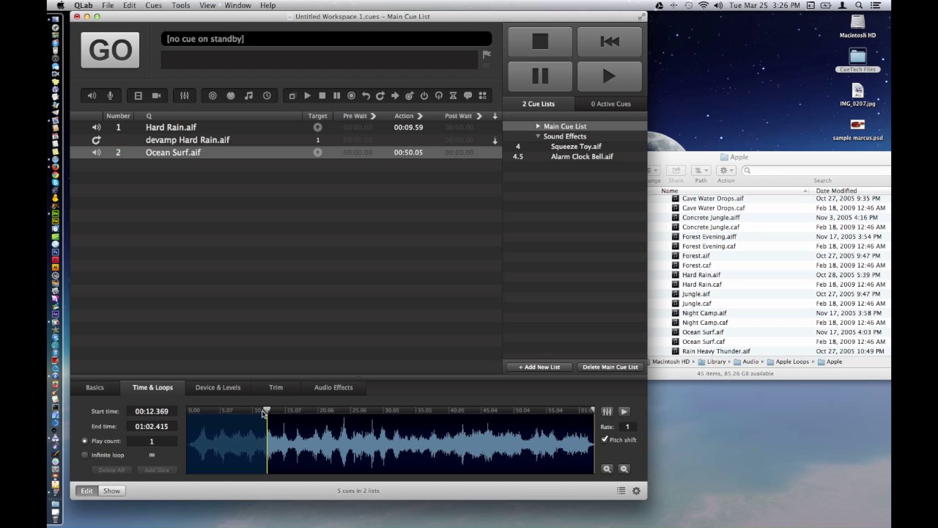
pyautogui.moveTo(268, 411); pyautogui.dragTo(166, 406)
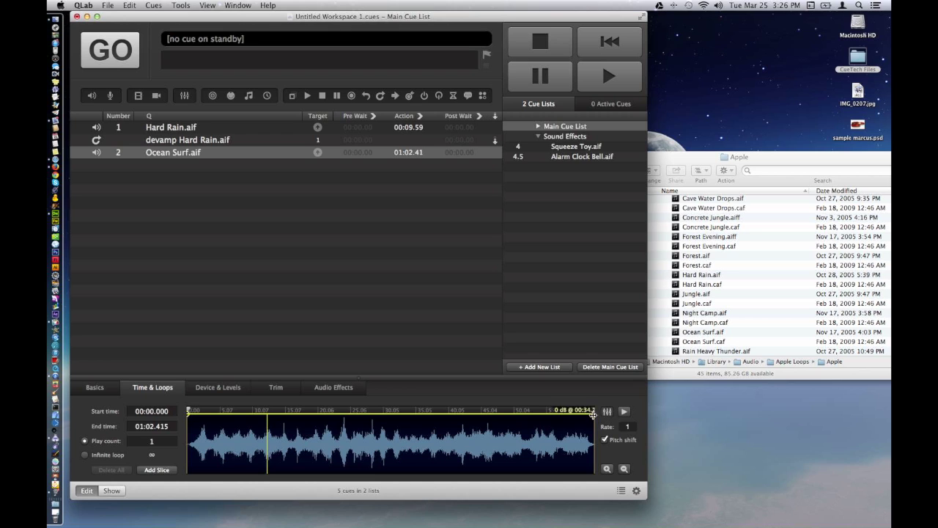
# Shape Ocean Surf's volume envelope into a fade-out with a point near -7 dB, then hide it.
pyautogui.moveTo(592, 413); pyautogui.dragTo(536, 404)
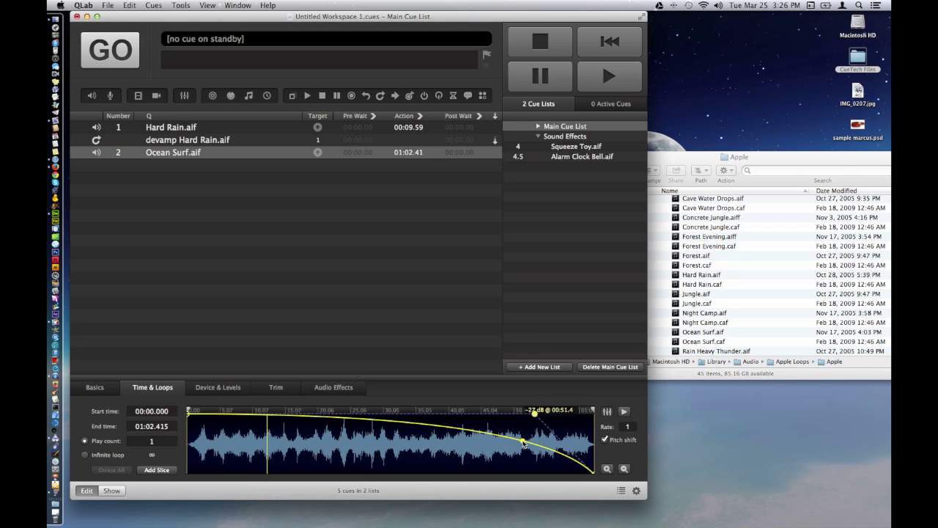
pyautogui.moveTo(523, 442)
pyautogui.mouseDown()
pyautogui.moveTo(529, 431)
pyautogui.moveTo(503, 432)
pyautogui.moveTo(486, 419)
pyautogui.moveTo(527, 436)
pyautogui.mouseUp()
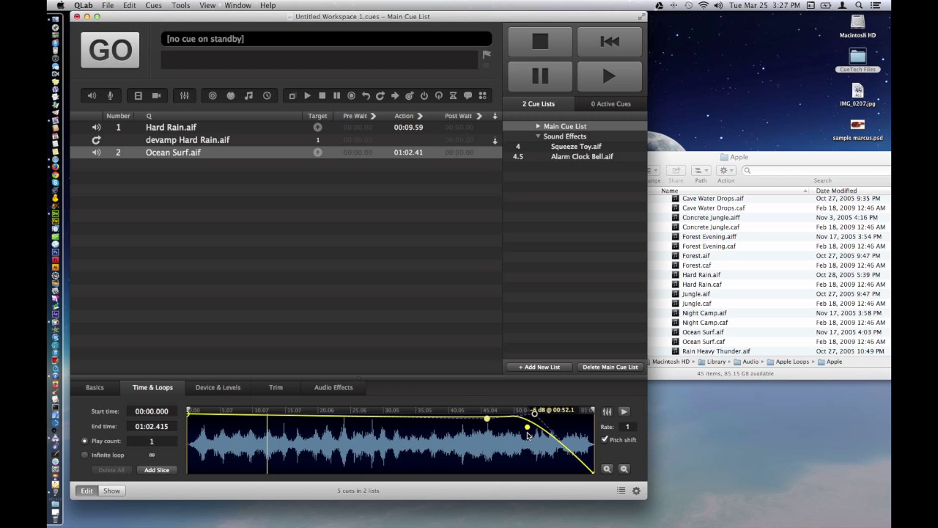
pyautogui.moveTo(527, 435); pyautogui.dragTo(531, 424)
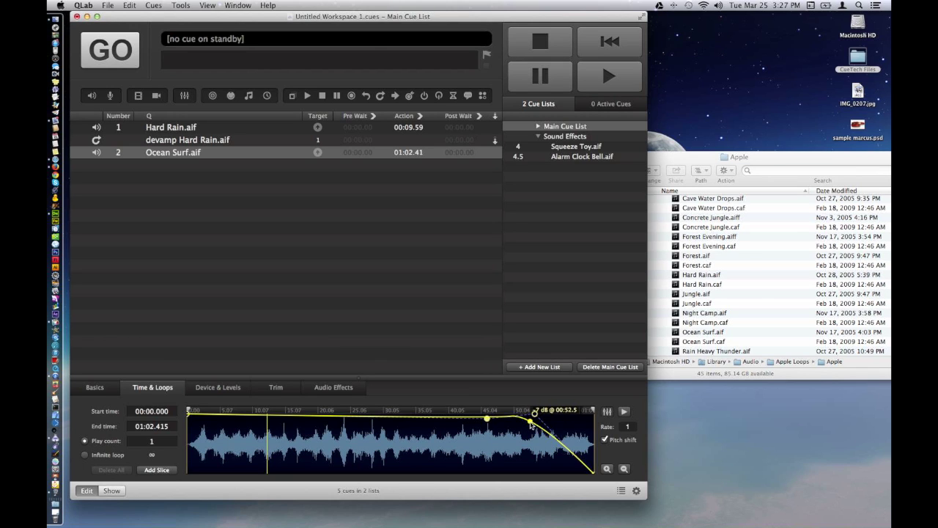
pyautogui.click(607, 412)
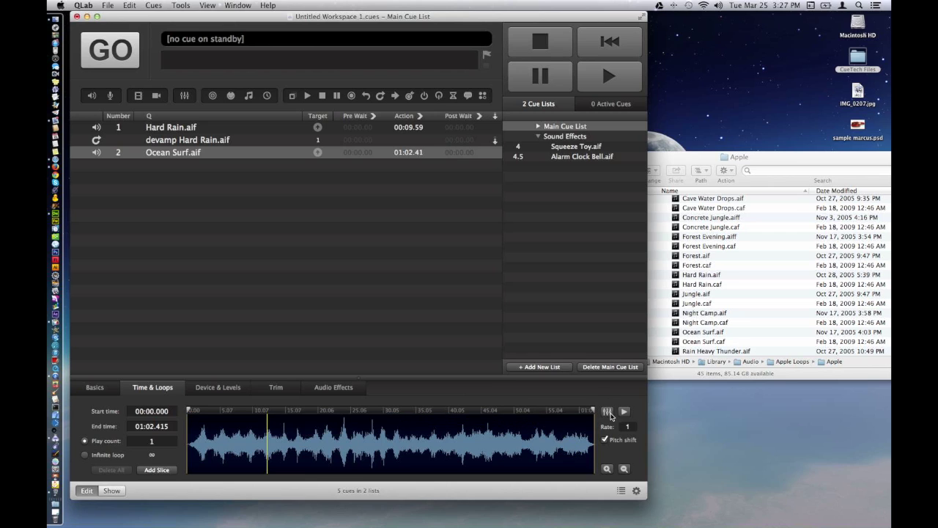
pyautogui.click(188, 186)
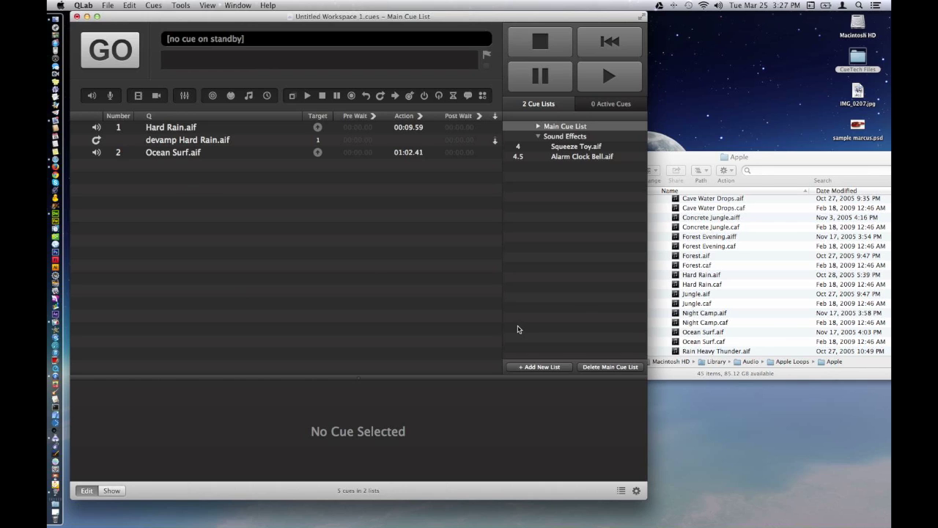
# Navigate Finder to iLife Sound Effects > Animals and add Dinosaur Growl.aif as cue 3.
pyautogui.click(793, 160)
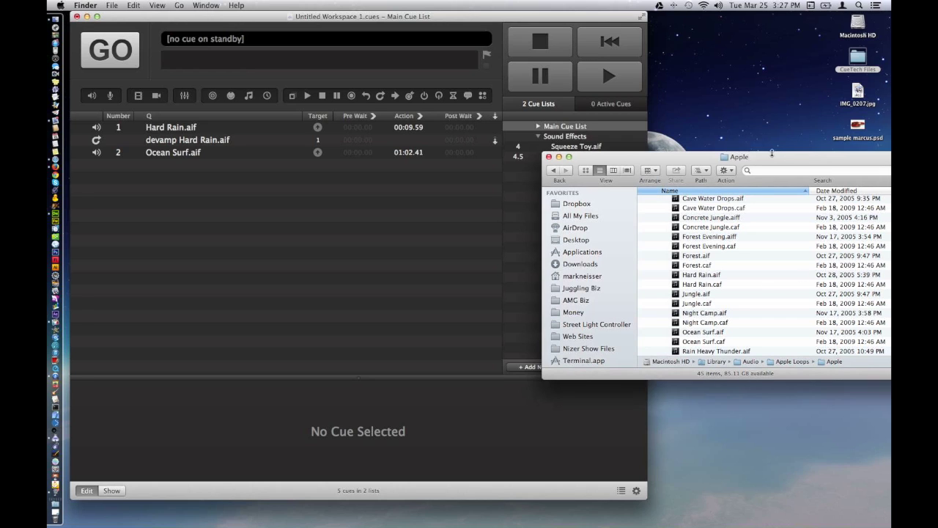
pyautogui.keyDown('super'); pyautogui.click(724, 162); pyautogui.keyUp('super')
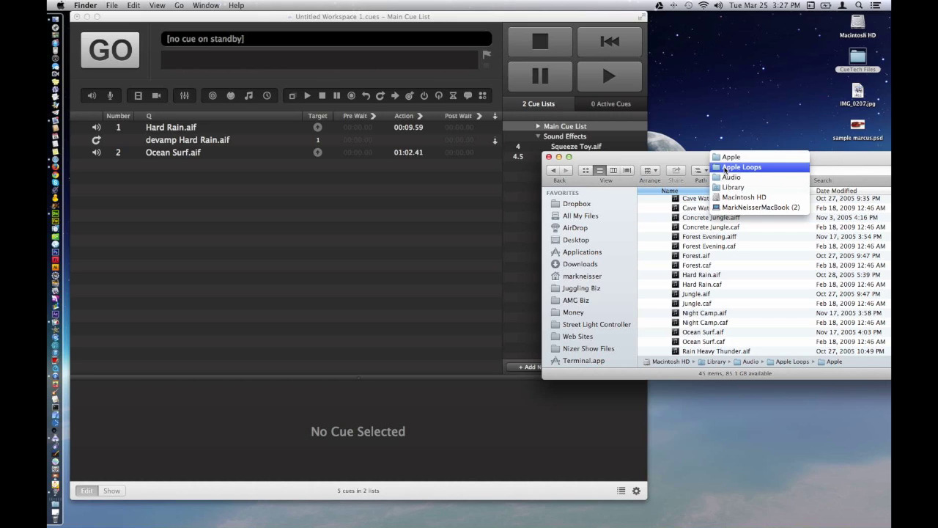
pyautogui.click(721, 156)
pyautogui.scroll(2, 720, 229)
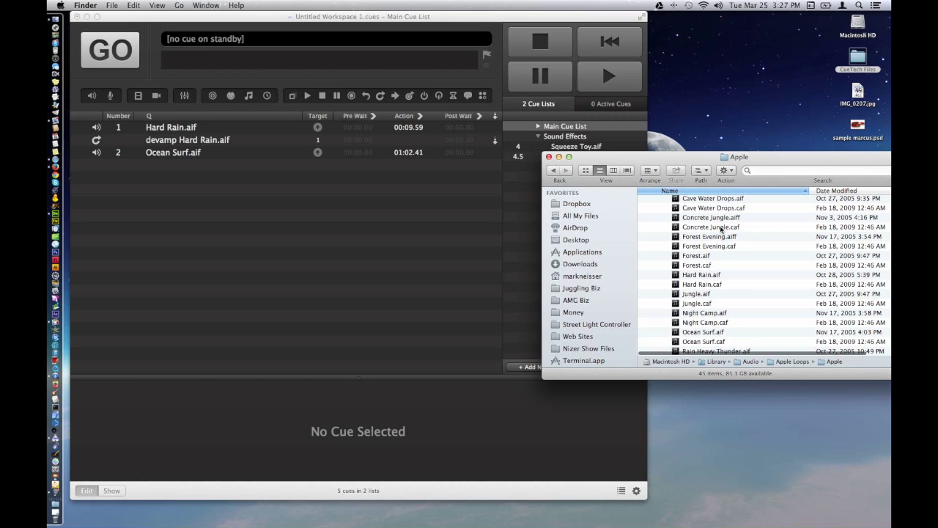
pyautogui.scroll(3, 720, 229)
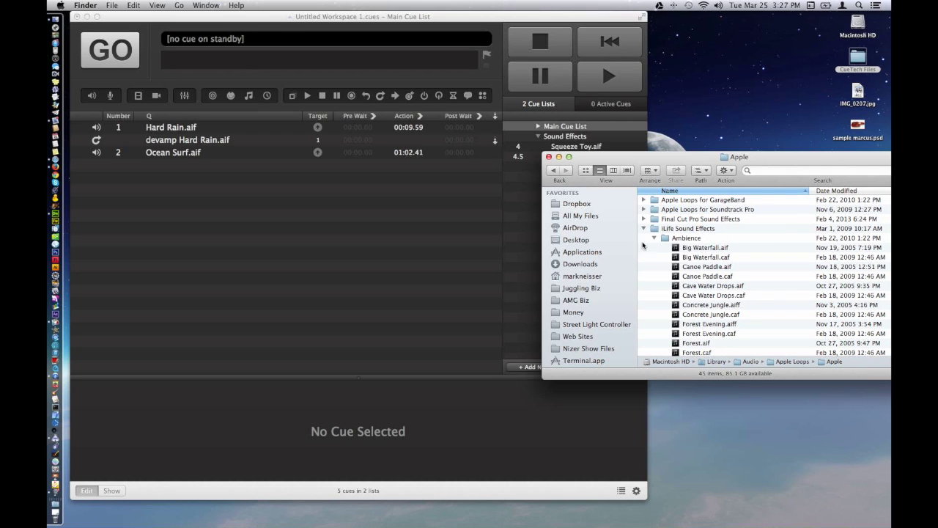
pyautogui.click(655, 238)
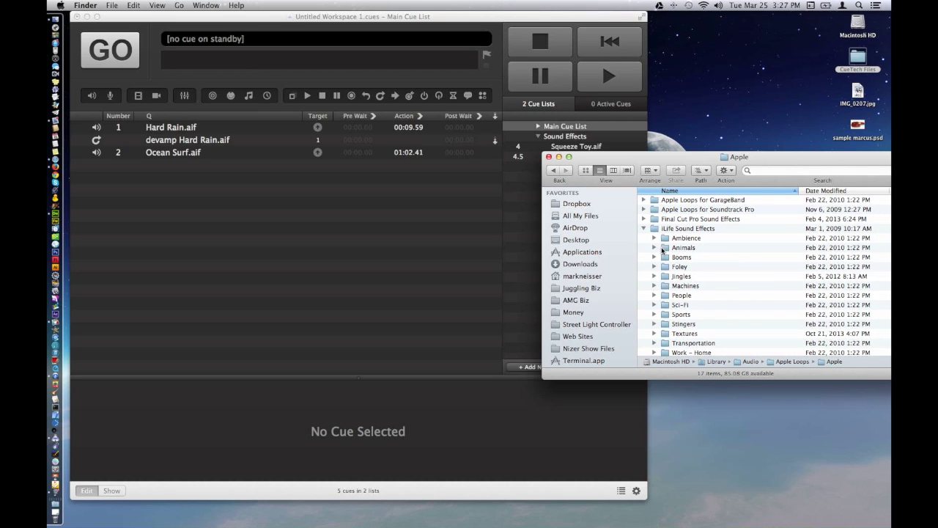
pyautogui.click(664, 248)
pyautogui.doubleClick(664, 248)
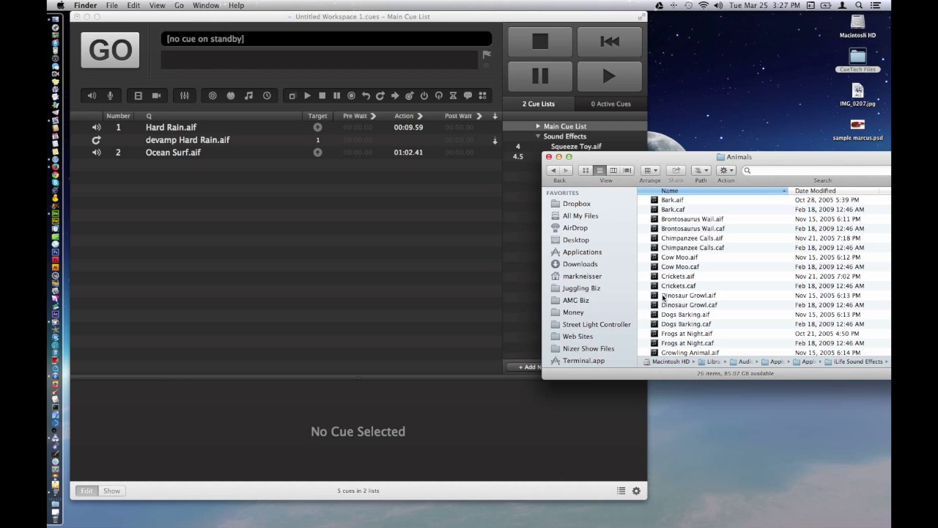
pyautogui.moveTo(657, 296); pyautogui.dragTo(230, 222)
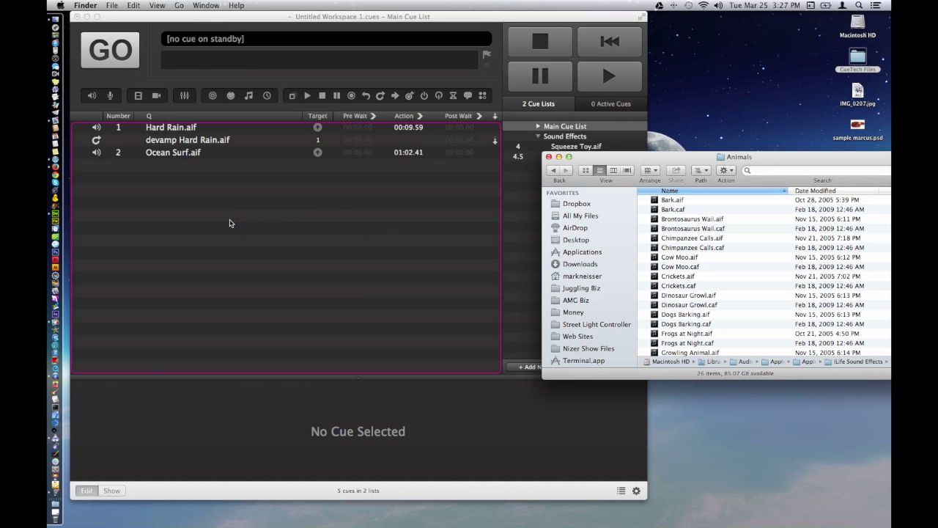
pyautogui.click(189, 155)
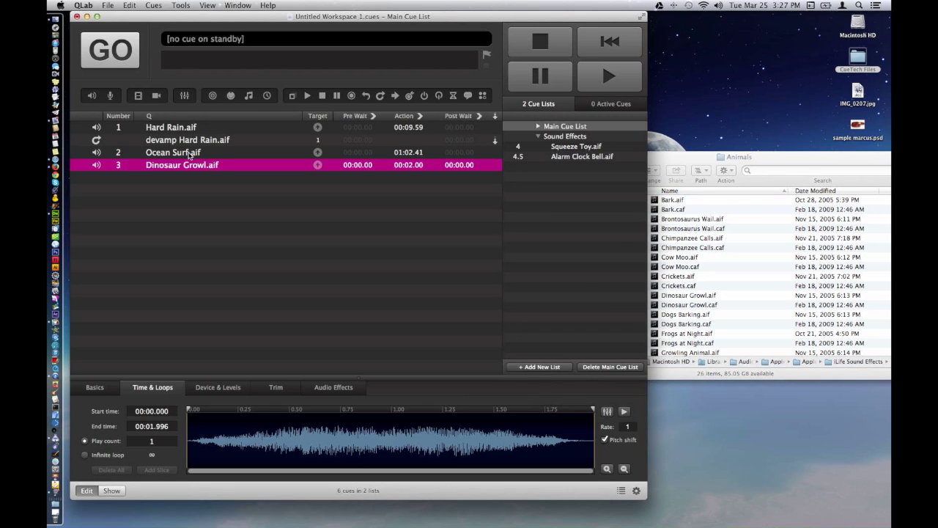
# Delete the Ocean Surf, Hard Rain and devamp cues together.
pyautogui.click(181, 153)
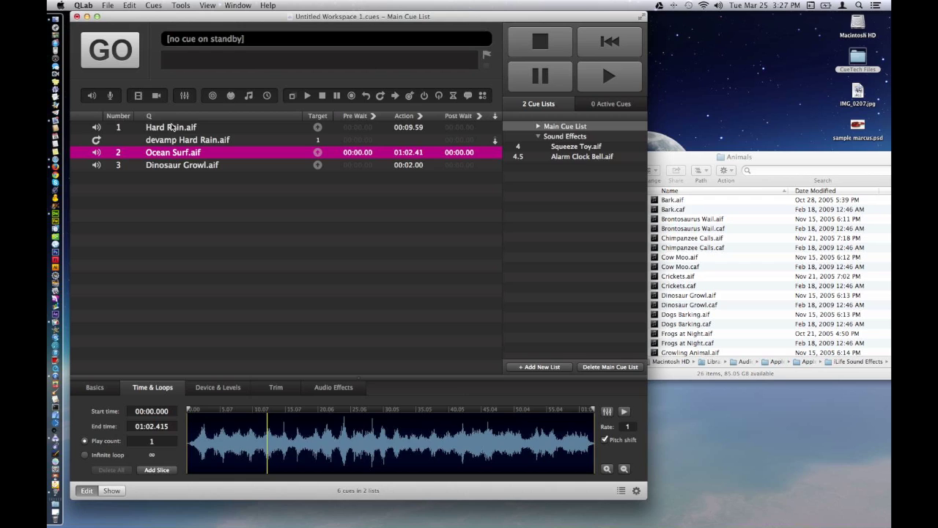
pyautogui.keyDown('shift'); pyautogui.click(171, 126); pyautogui.keyUp('shift')
pyautogui.press('Delete')
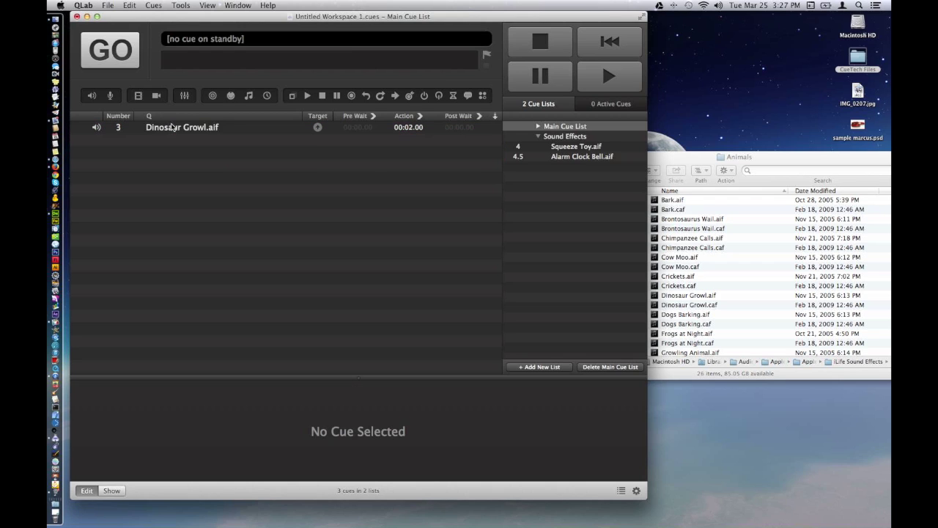
# Put the remaining Dinosaur Growl cue on standby and play it.
pyautogui.click(171, 127)
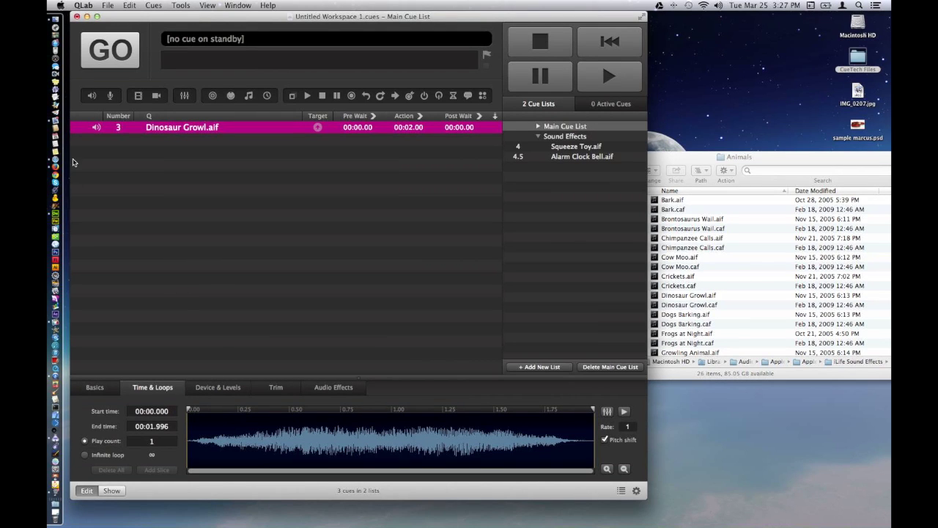
pyautogui.click(84, 131)
pyautogui.click(103, 49)
pyautogui.click(243, 129)
# Copy and paste the Dinosaur Growl cue to create a duplicate below it.
pyautogui.click(129, 5)
pyautogui.click(138, 52)
pyautogui.click(129, 5)
pyautogui.click(138, 61)
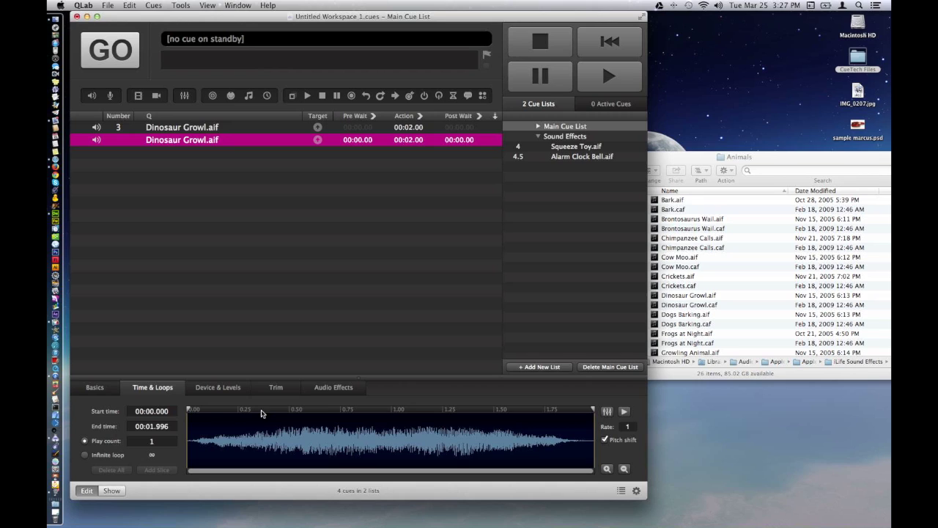
# Show the duplicate's Audio Effects and bring up the Apple effects list.
pyautogui.click(328, 389)
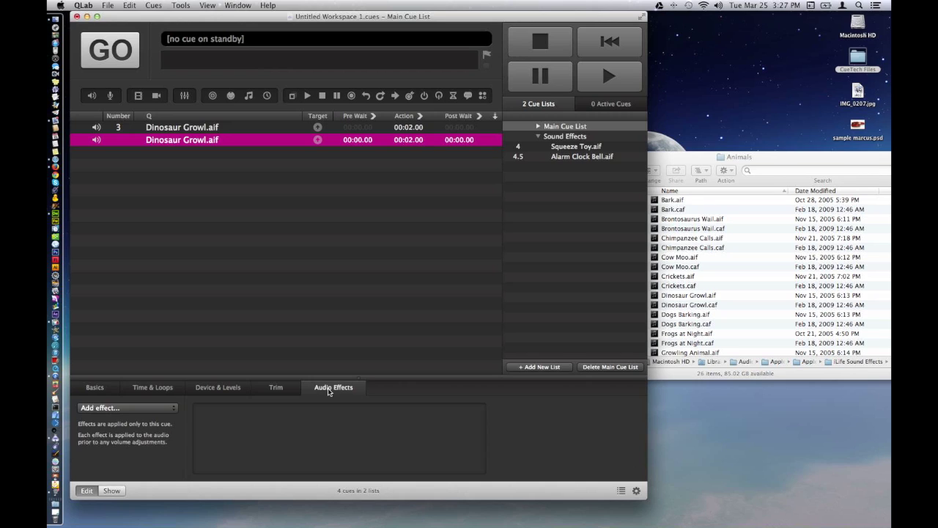
pyautogui.click(137, 408)
pyautogui.moveTo(137, 418)
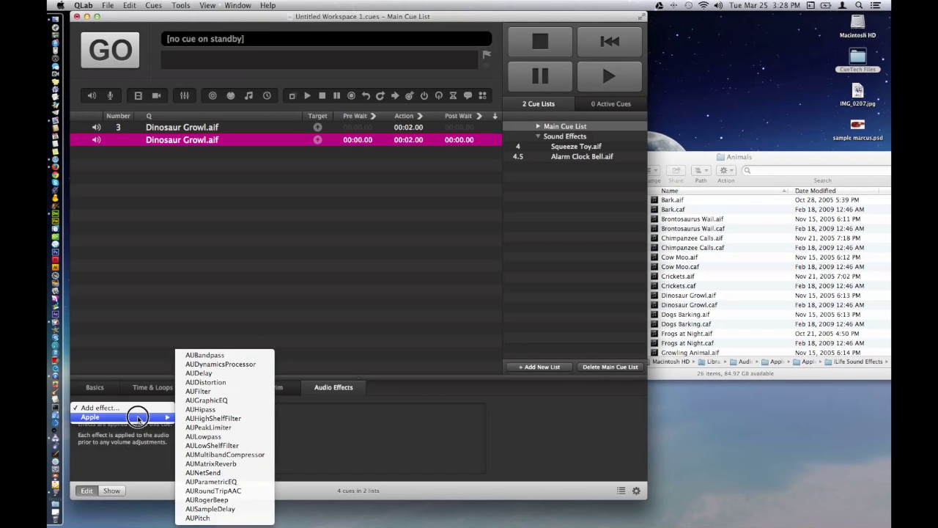
# Add the AUPitch effect to the duplicate growl cue and audition it.
pyautogui.click(198, 518)
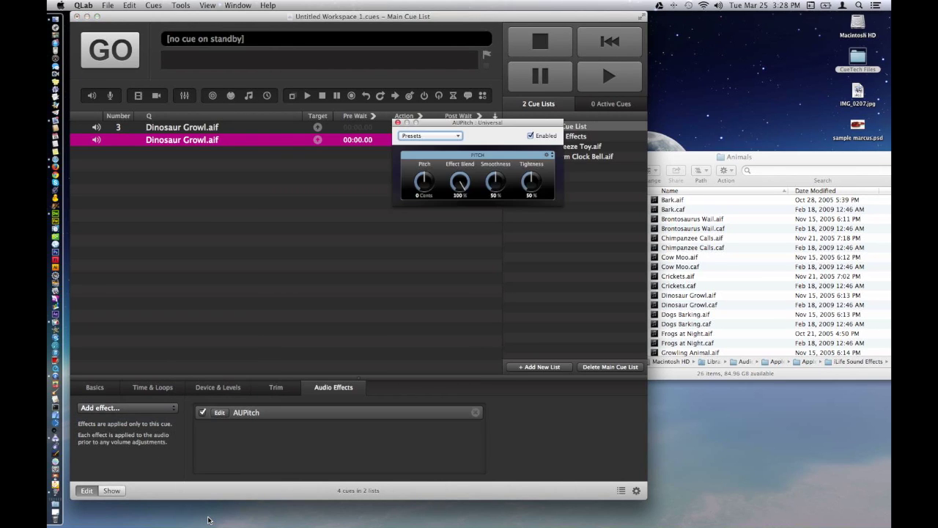
pyautogui.moveTo(442, 125); pyautogui.dragTo(702, 73)
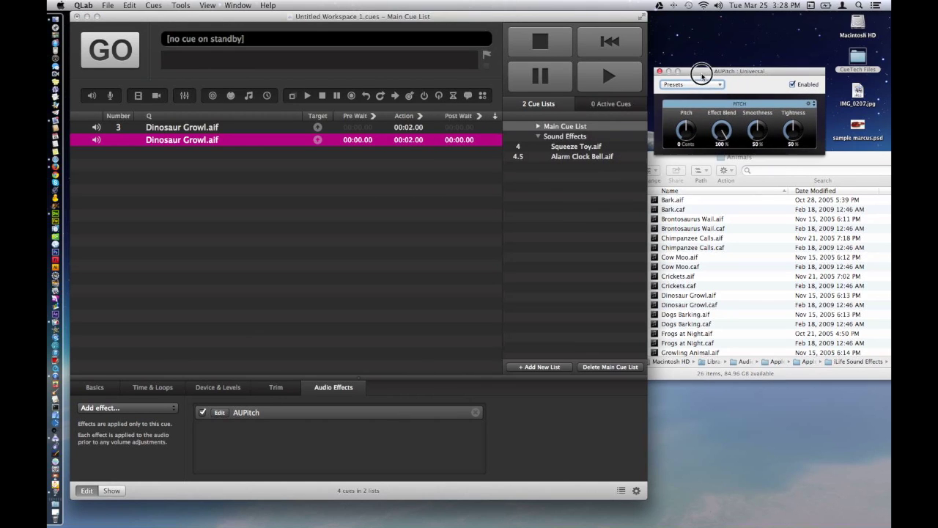
pyautogui.click(85, 138)
pyautogui.click(77, 143)
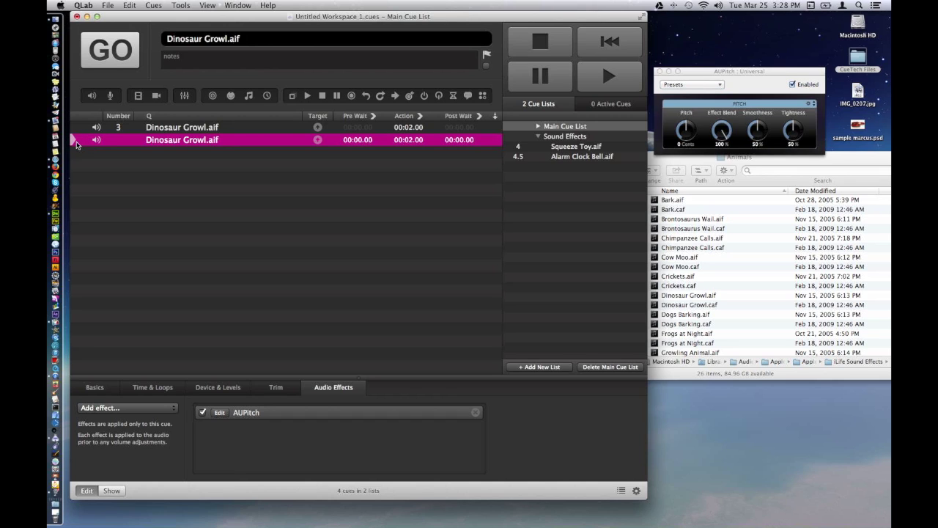
pyautogui.click(98, 55)
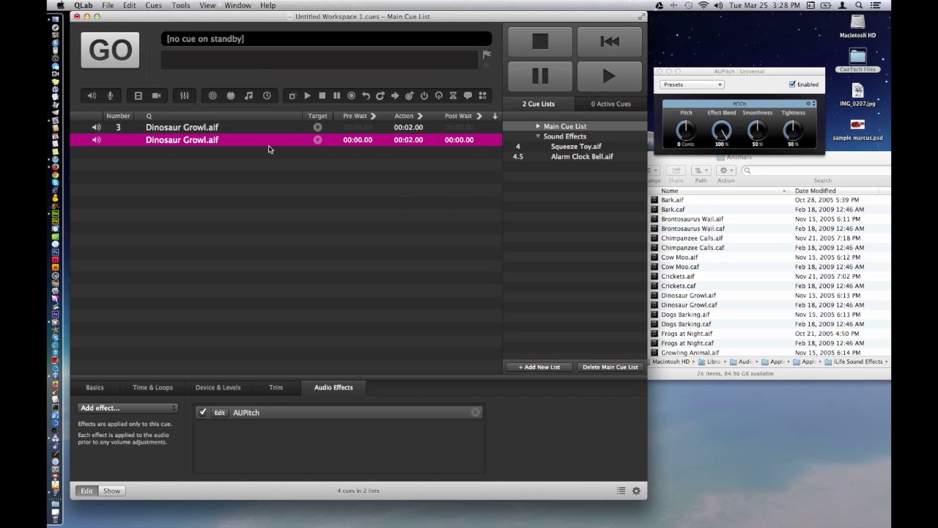
pyautogui.click(123, 139)
# Loop the growl infinitely, raise its pitch to 1,536 cents while playing, then stop and re-standby it.
pyautogui.click(167, 387)
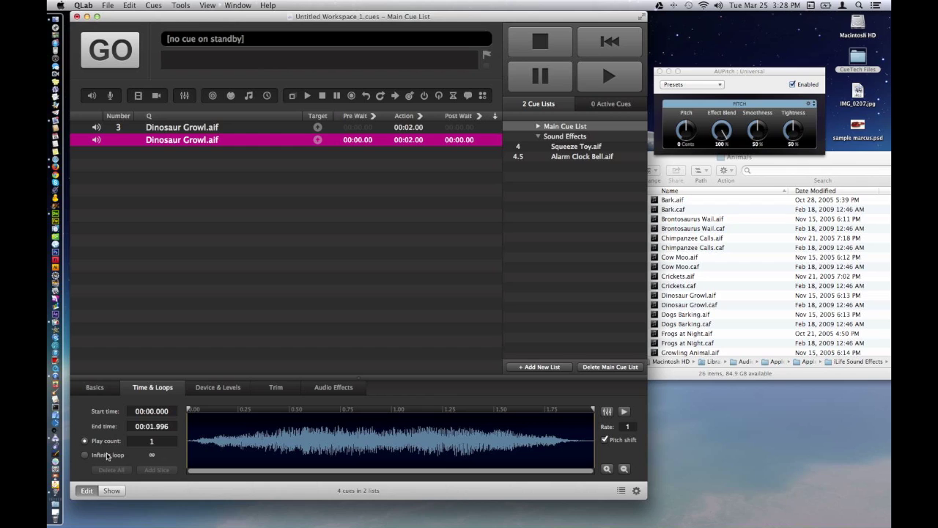
pyautogui.click(85, 455)
pyautogui.click(88, 140)
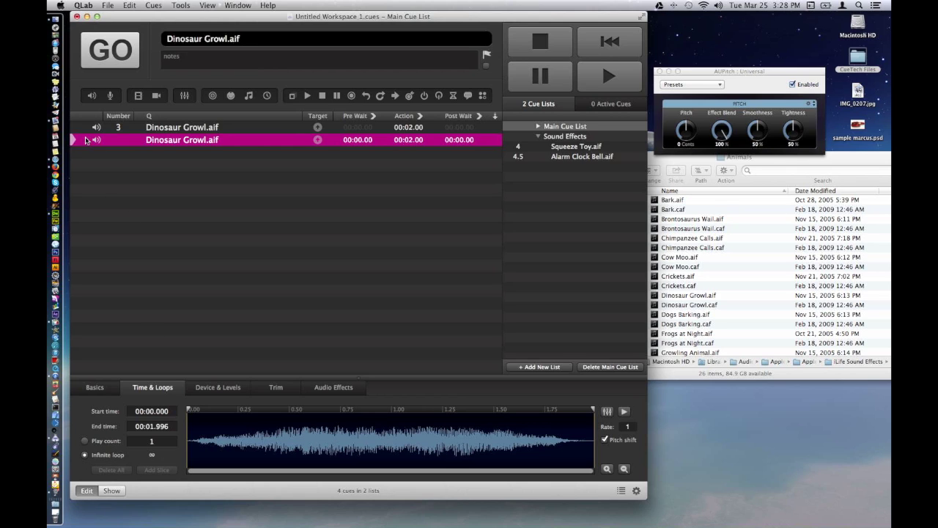
pyautogui.click(110, 53)
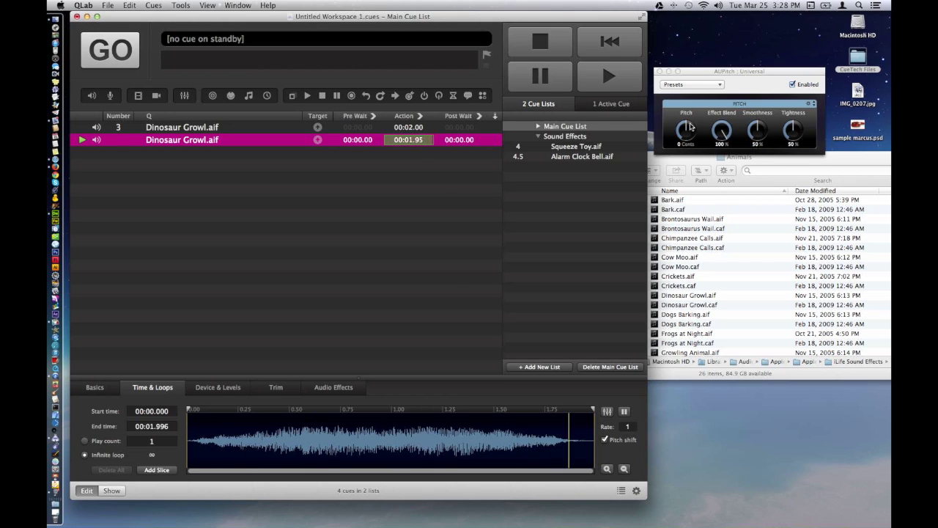
pyautogui.moveTo(689, 126); pyautogui.dragTo(689, 106)
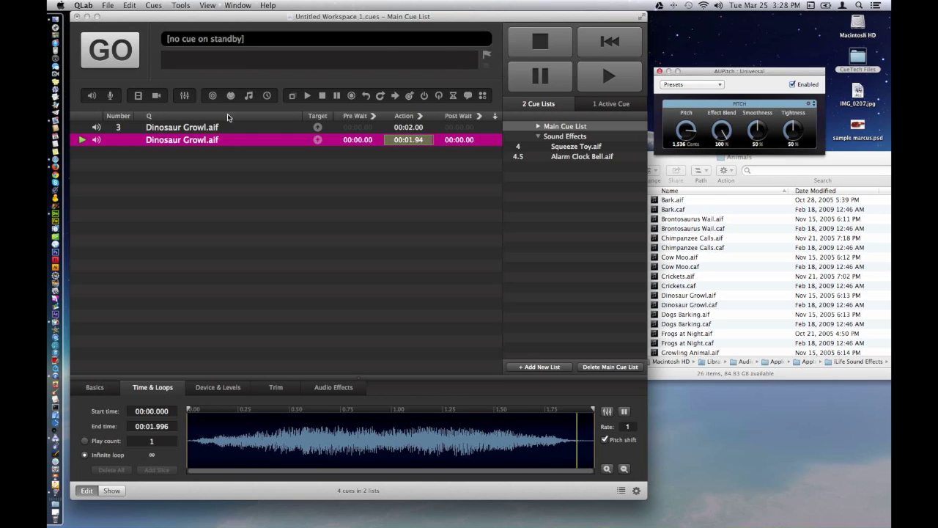
pyautogui.click(547, 44)
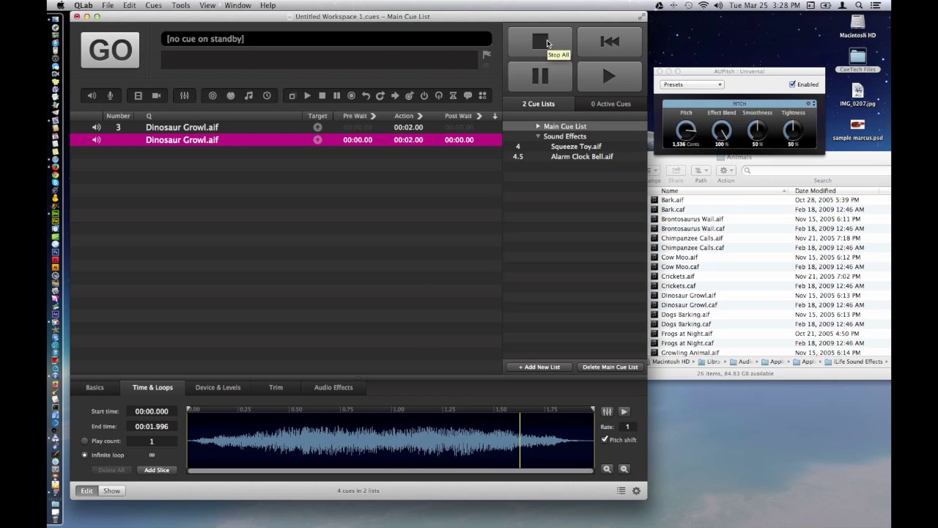
pyautogui.click(73, 139)
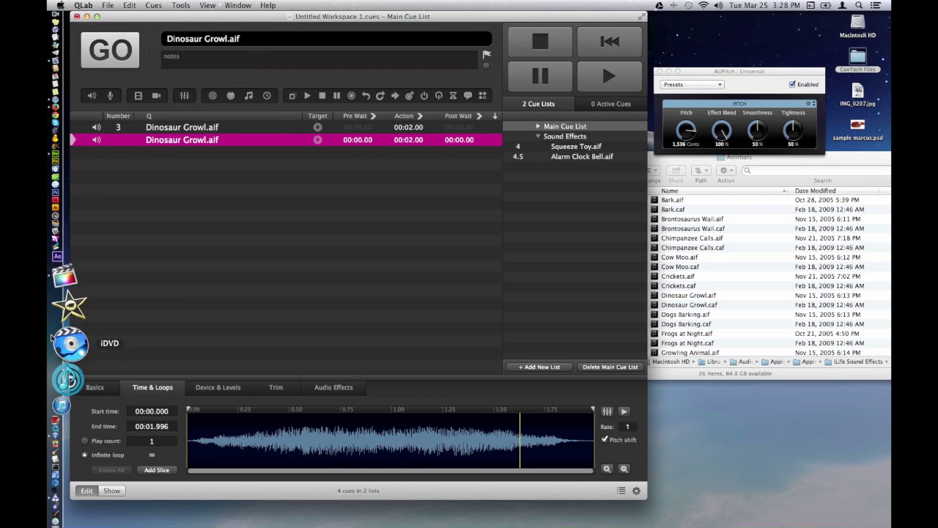
# Set the pitched growl to play once, then test cue 3 followed by it.
pyautogui.click(84, 440)
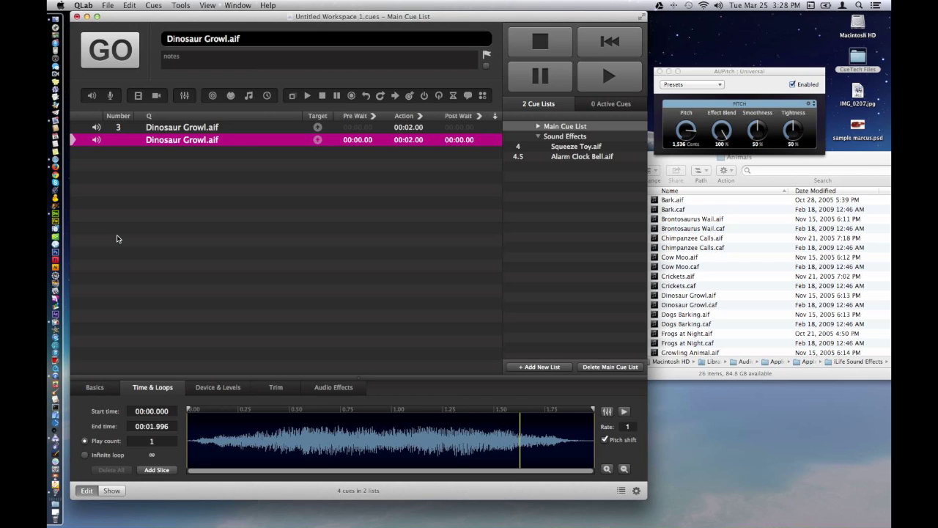
pyautogui.click(80, 128)
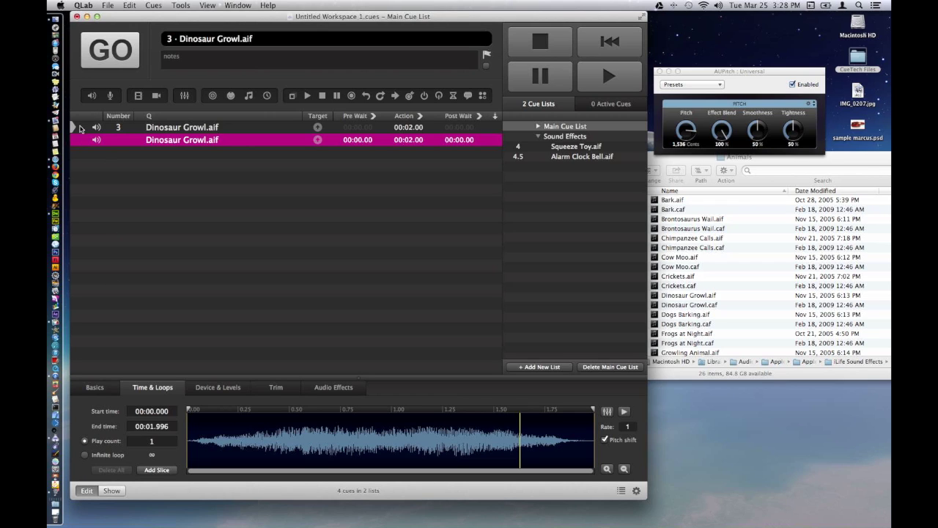
pyautogui.click(96, 64)
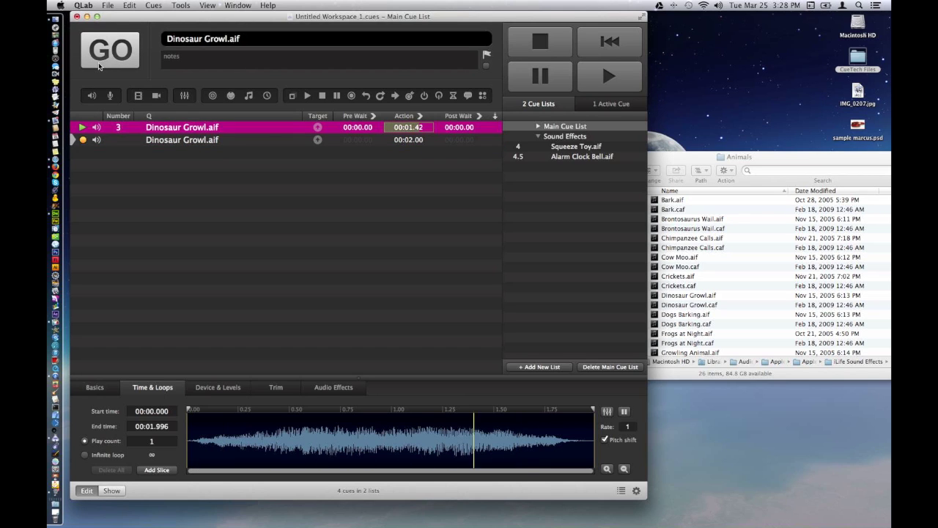
pyautogui.click(105, 52)
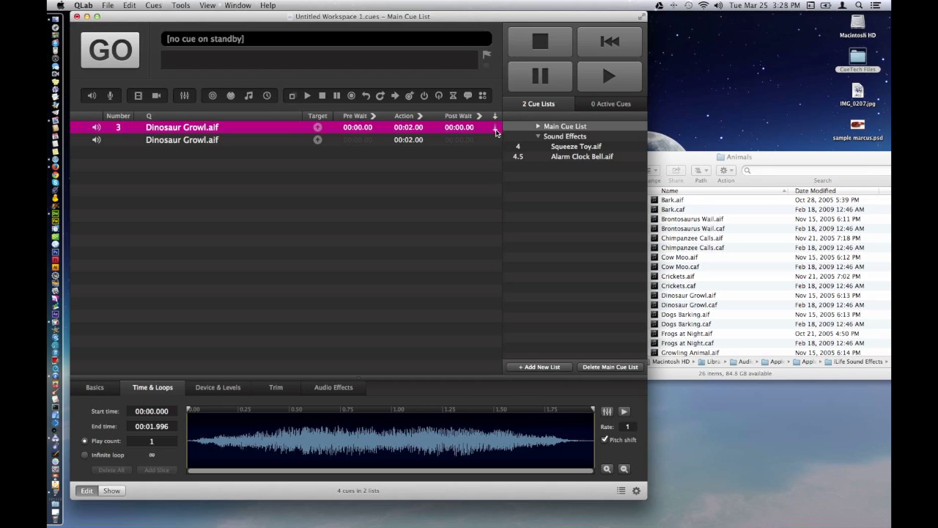
pyautogui.click(80, 128)
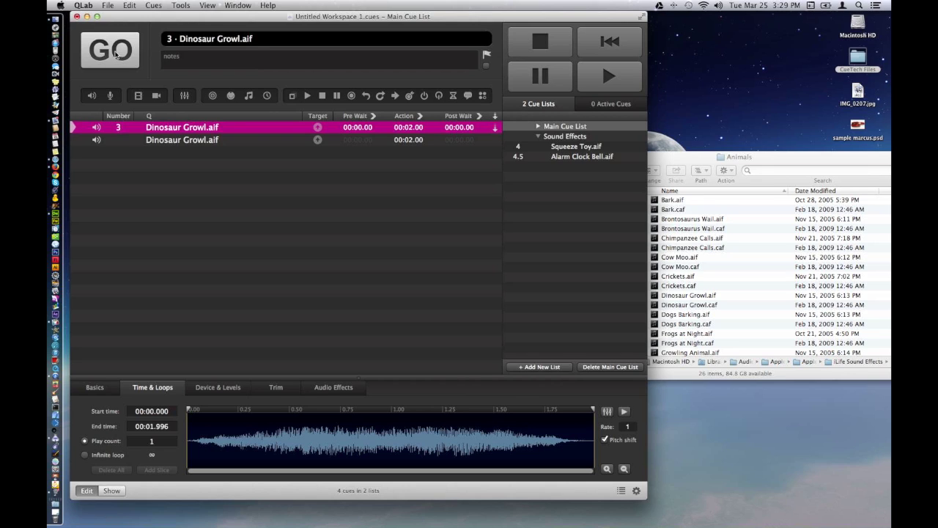
pyautogui.click(113, 53)
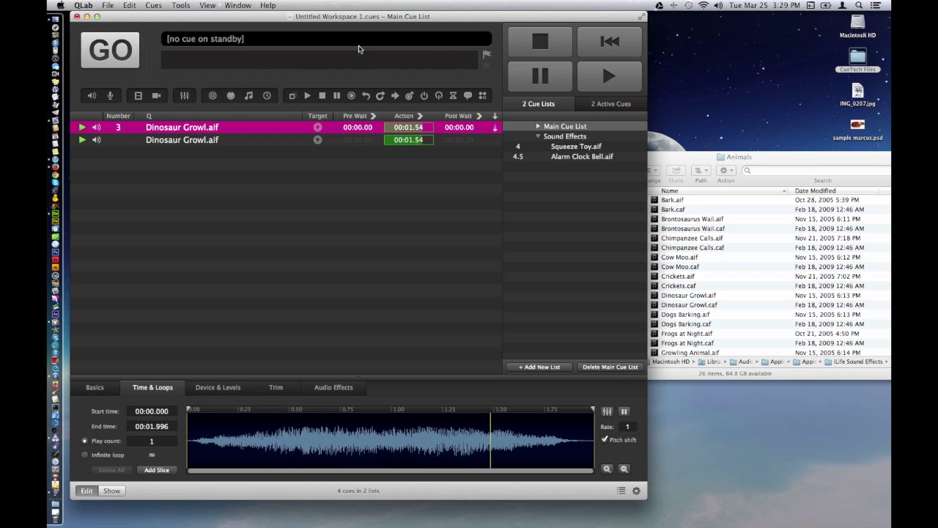
# Give cue 3 a 1-second post-wait and fire it to hear the staggered growls.
pyautogui.doubleClick(457, 128)
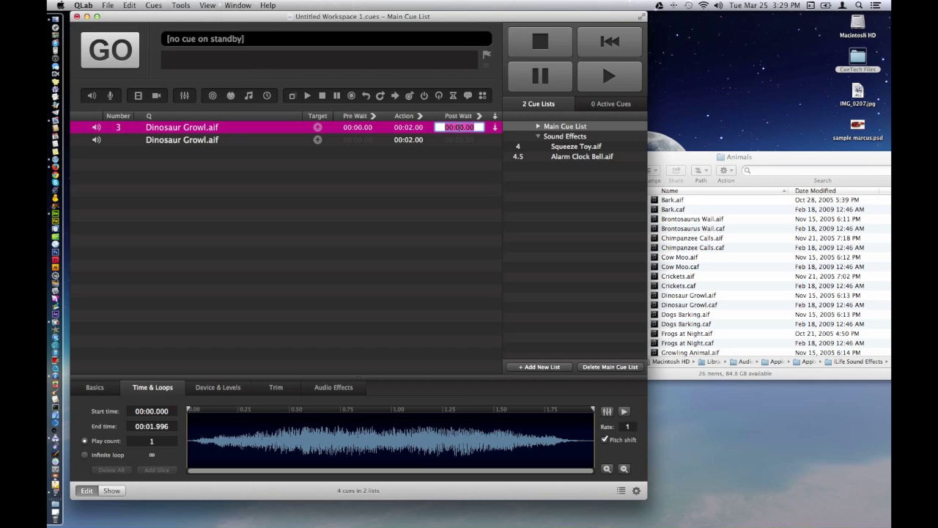
pyautogui.write('1')
pyautogui.click(415, 172)
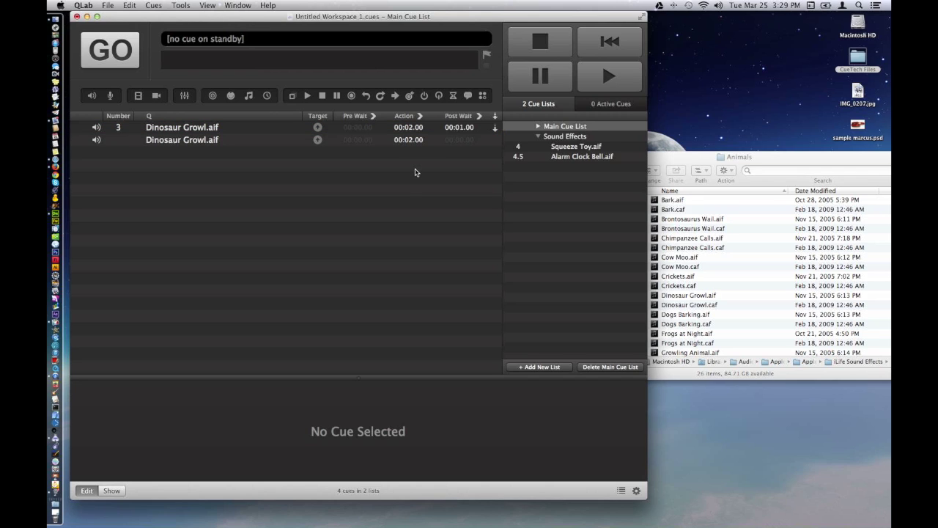
pyautogui.click(79, 130)
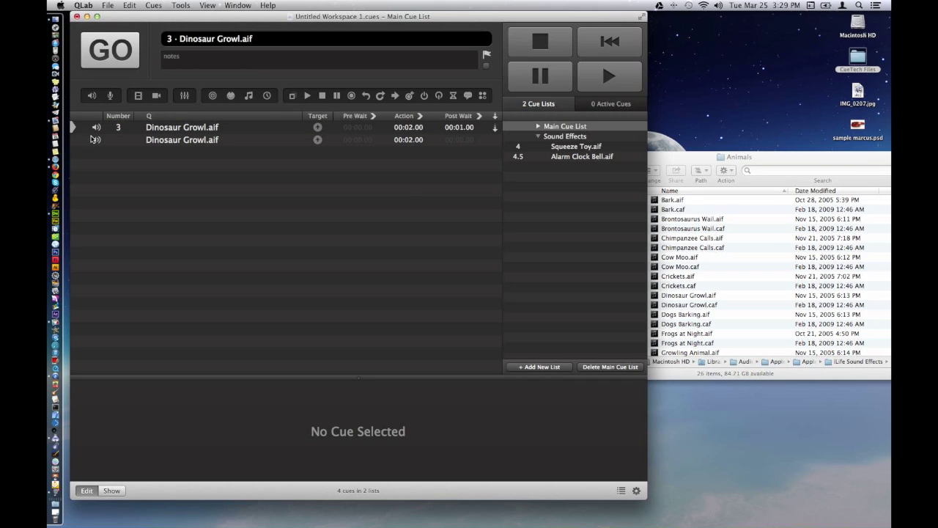
pyautogui.click(111, 48)
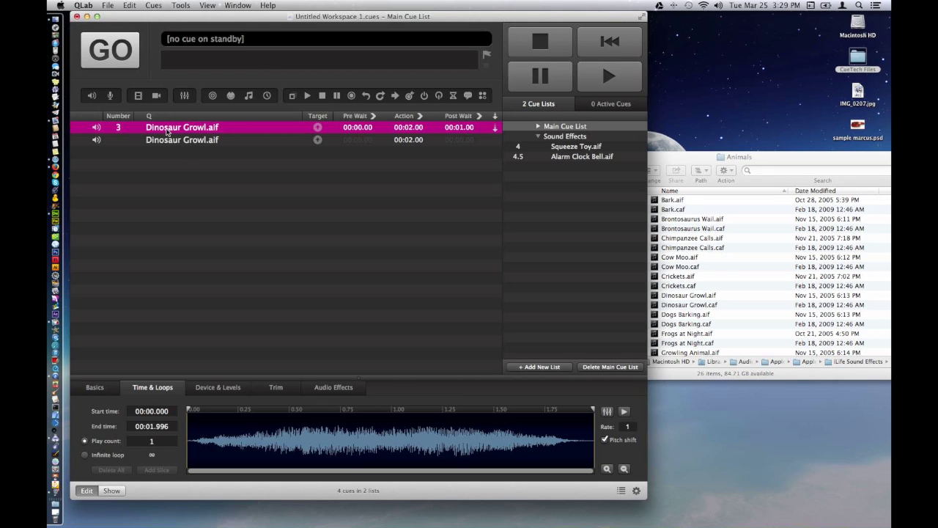
# Duplicate cue 3, move the copy to the list's end, and add an AUDelay effect.
pyautogui.press('super+d')
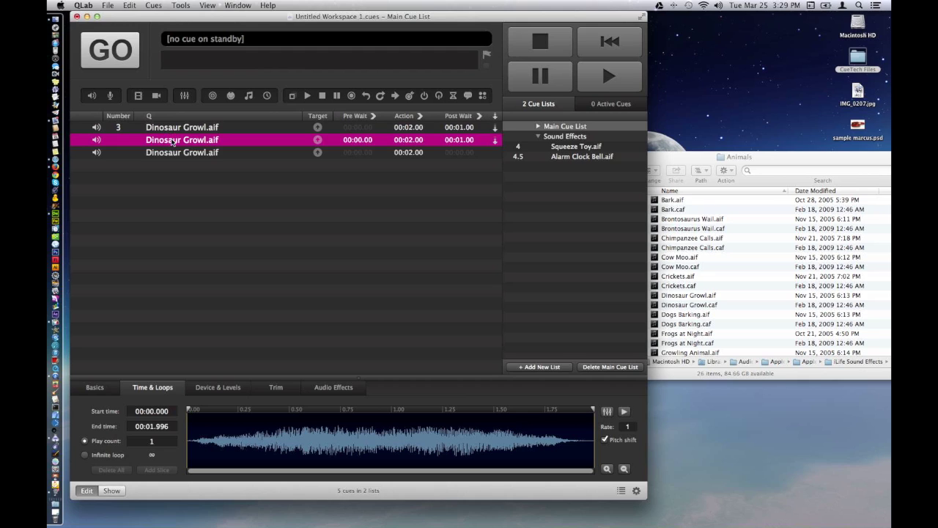
pyautogui.moveTo(171, 142); pyautogui.dragTo(163, 167)
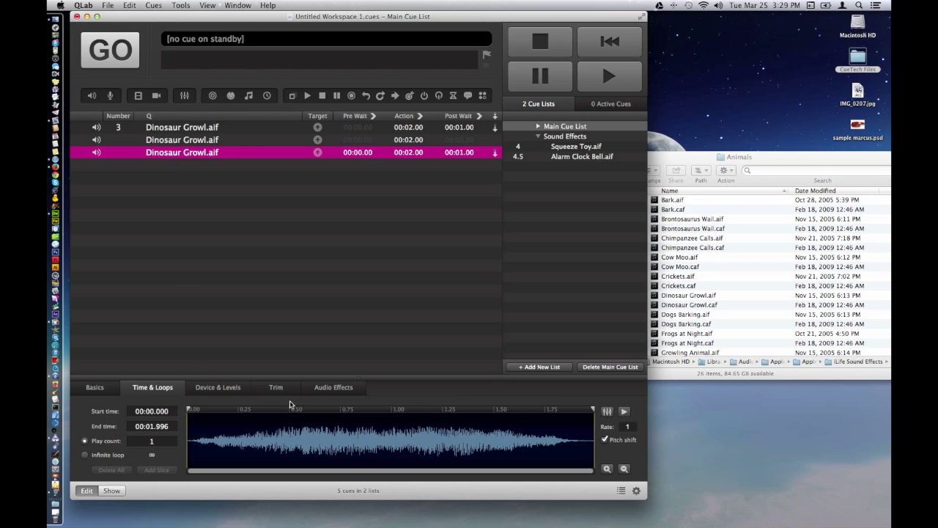
pyautogui.click(322, 388)
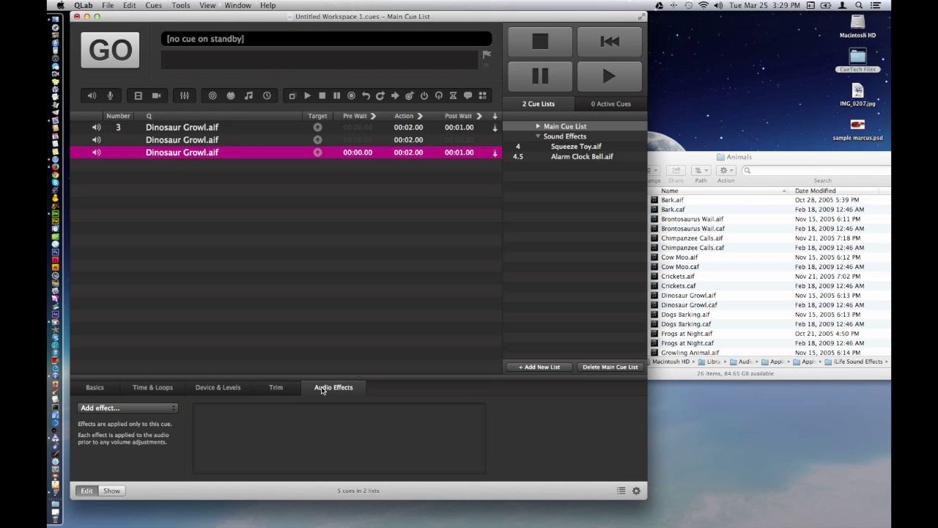
pyautogui.click(123, 407)
pyautogui.moveTo(129, 417)
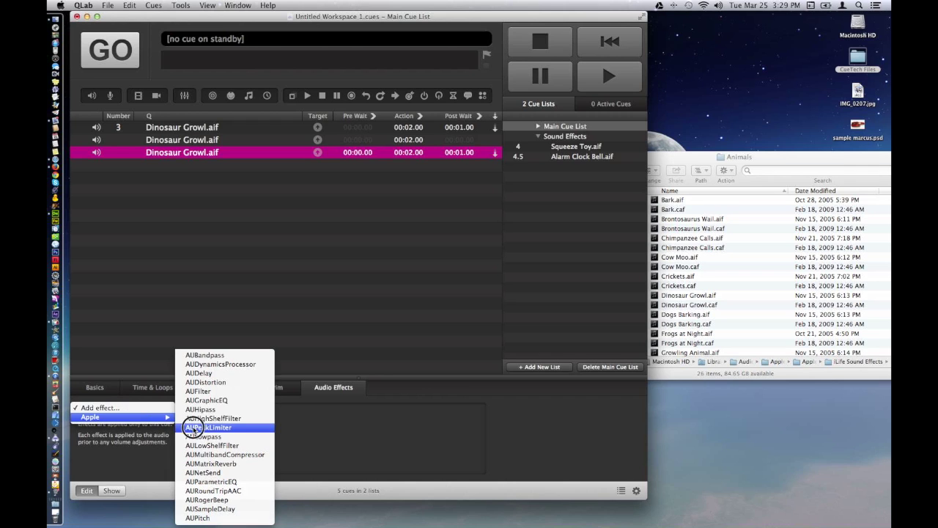
pyautogui.click(213, 373)
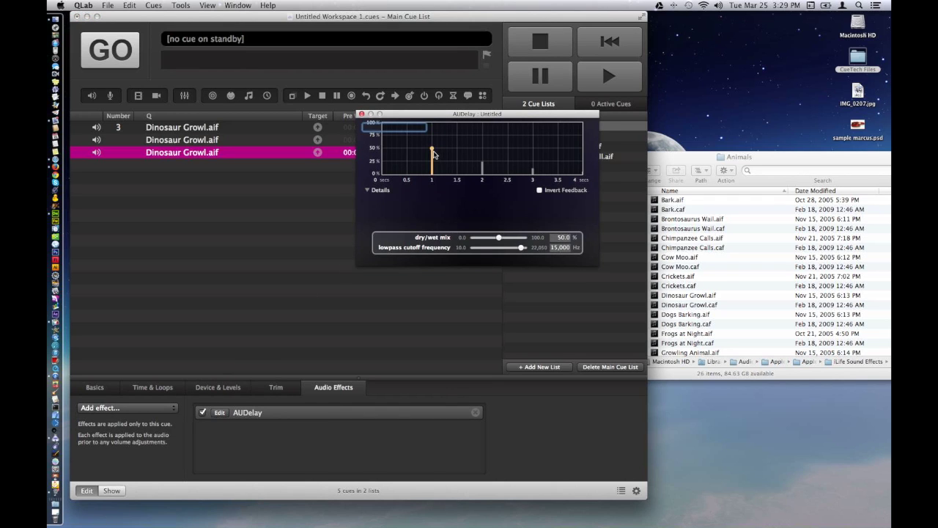
# Shorten the delay with heavy feedback, audition the cue, then close the delay window.
pyautogui.moveTo(433, 151); pyautogui.dragTo(392, 126)
pyautogui.click(82, 155)
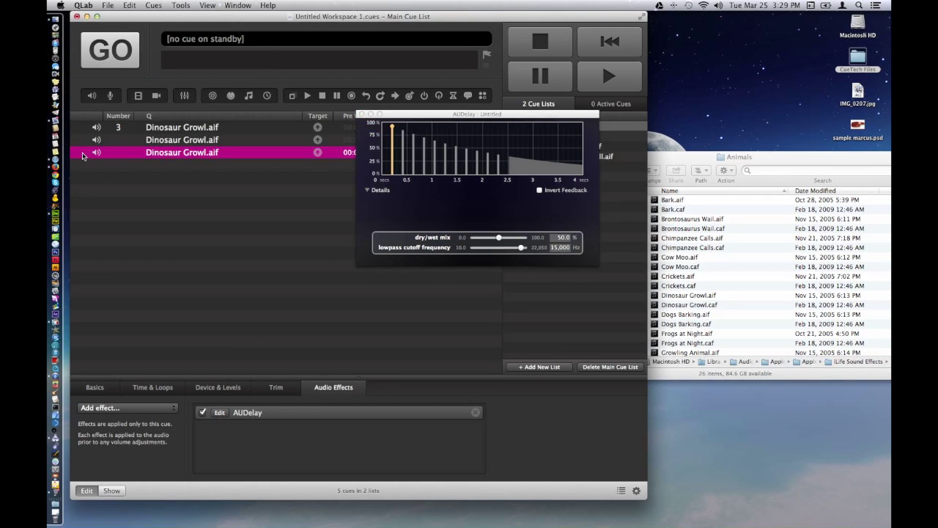
pyautogui.click(103, 49)
pyautogui.moveTo(397, 115); pyautogui.dragTo(622, 97)
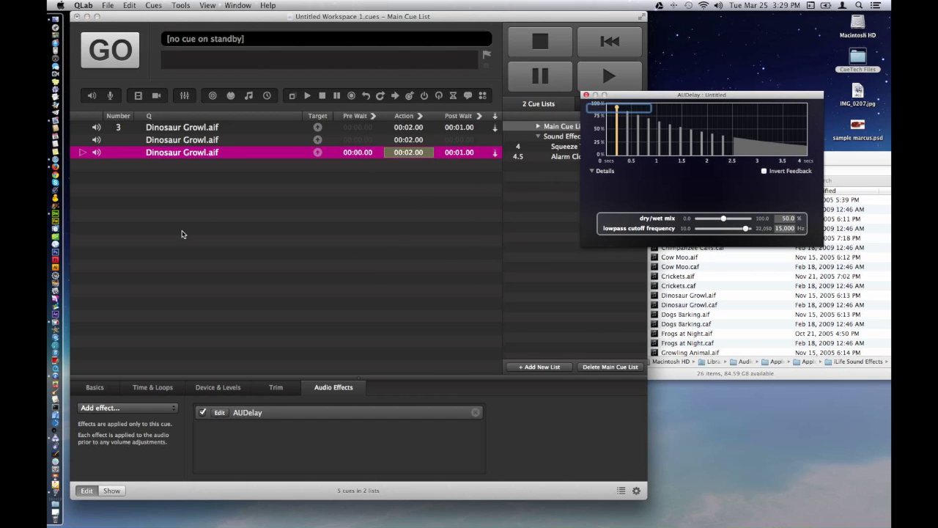
pyautogui.click(534, 48)
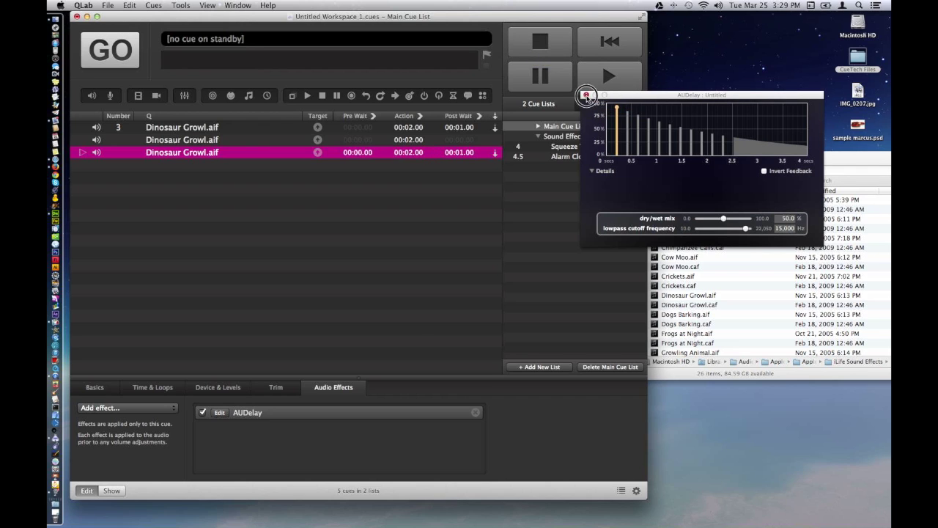
pyautogui.click(587, 94)
pyautogui.press('super+w')
pyautogui.click(183, 234)
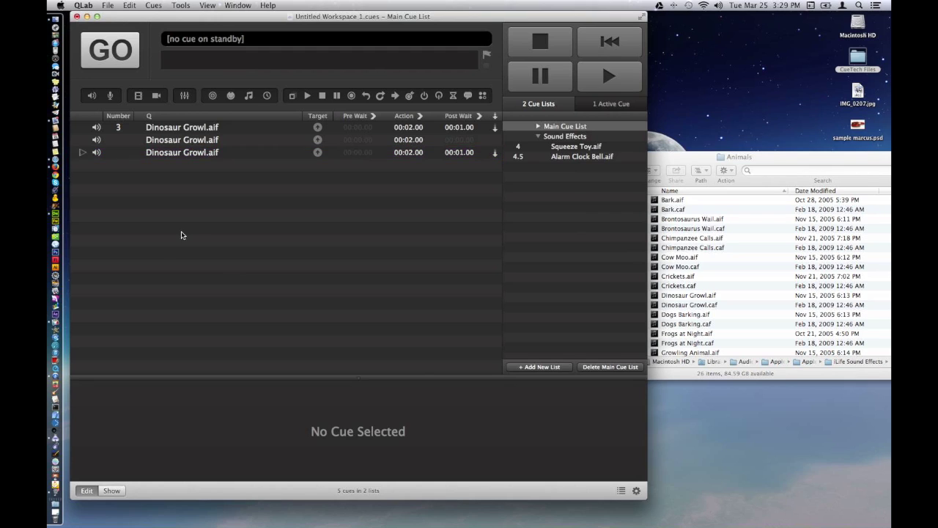
# Select cue 3 and show its output Device & Levels.
pyautogui.click(176, 141)
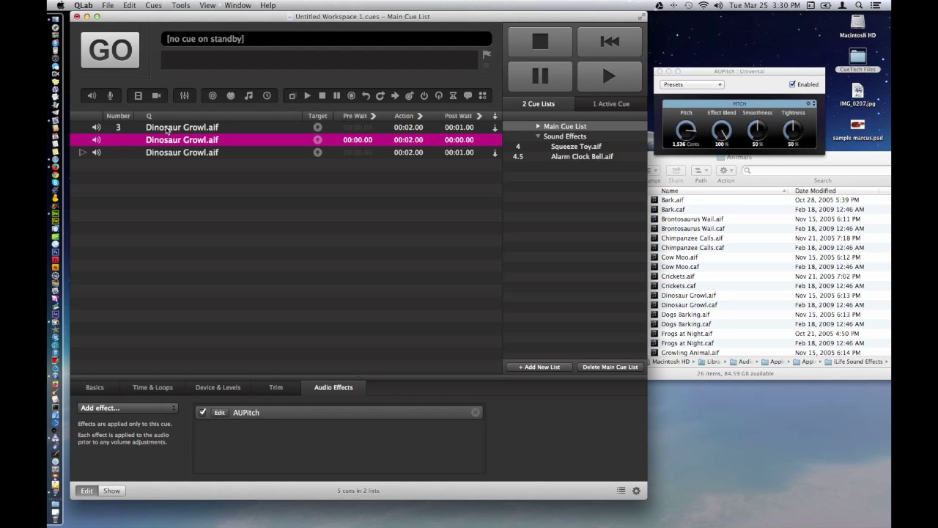
pyautogui.click(167, 130)
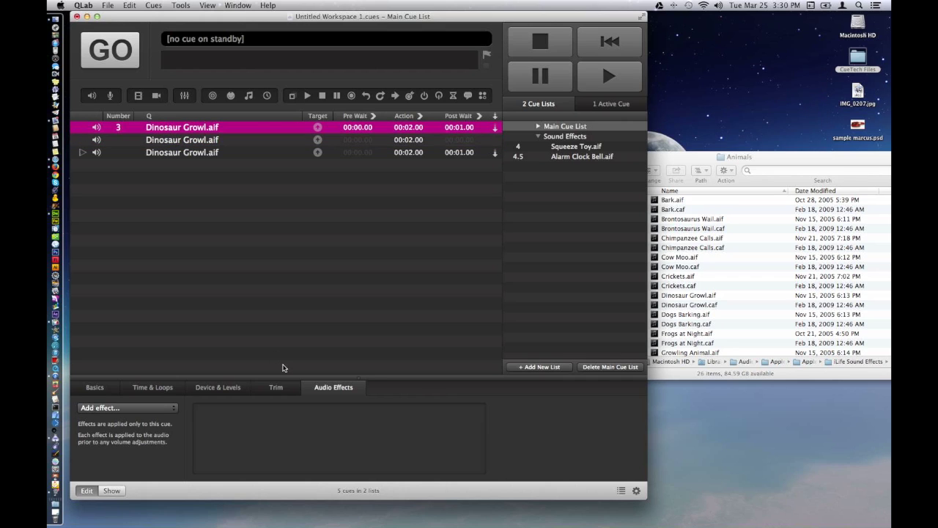
pyautogui.click(275, 388)
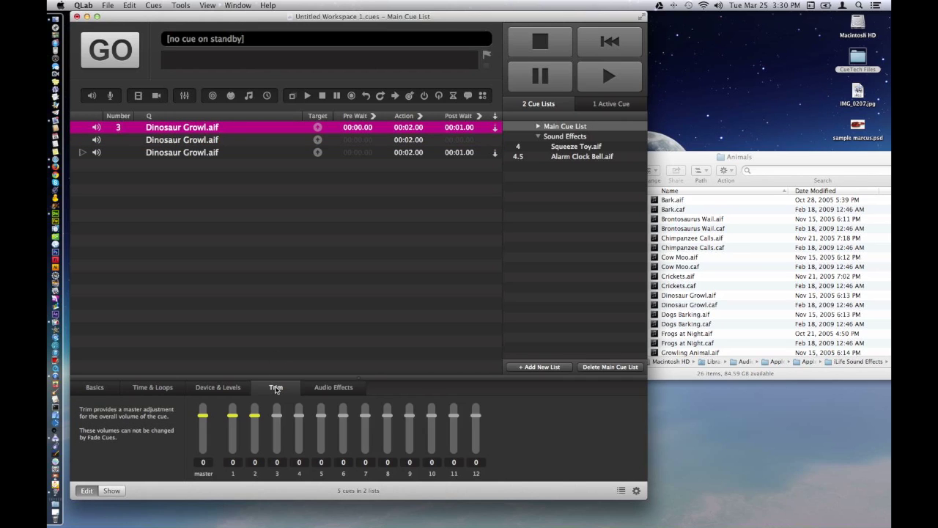
pyautogui.click(230, 387)
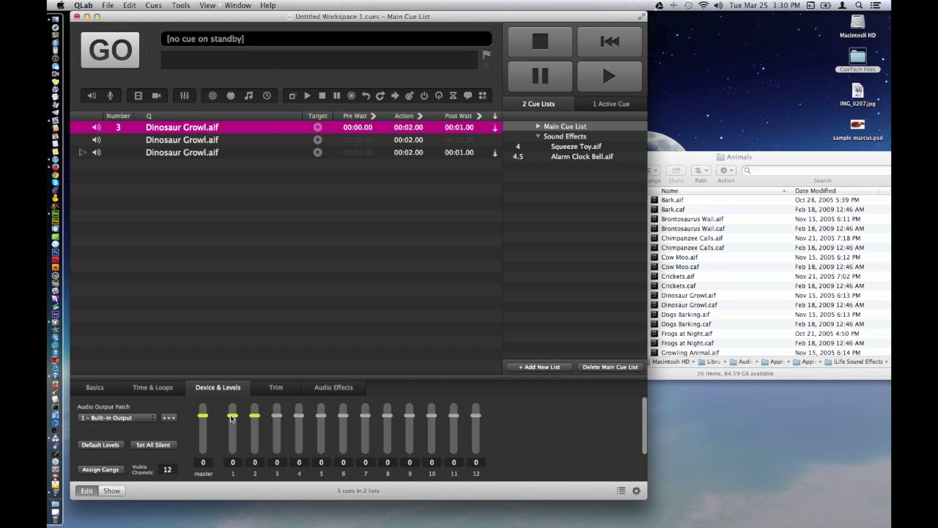
# Trial-lower channel 1 to -9.3 dB, reset it to 0 dB, and begin assigning gangs.
pyautogui.moveTo(232, 418)
pyautogui.mouseDown()
pyautogui.moveTo(233, 440)
pyautogui.moveTo(230, 414)
pyautogui.mouseUp()
pyautogui.click(232, 433)
pyautogui.keyDown('alt'); pyautogui.click(232, 434); pyautogui.keyUp('alt')
pyautogui.moveTo(234, 420); pyautogui.dragTo(234, 430)
pyautogui.click(233, 437)
pyautogui.keyDown('alt'); pyautogui.click(233, 437); pyautogui.keyUp('alt')
pyautogui.click(109, 470)
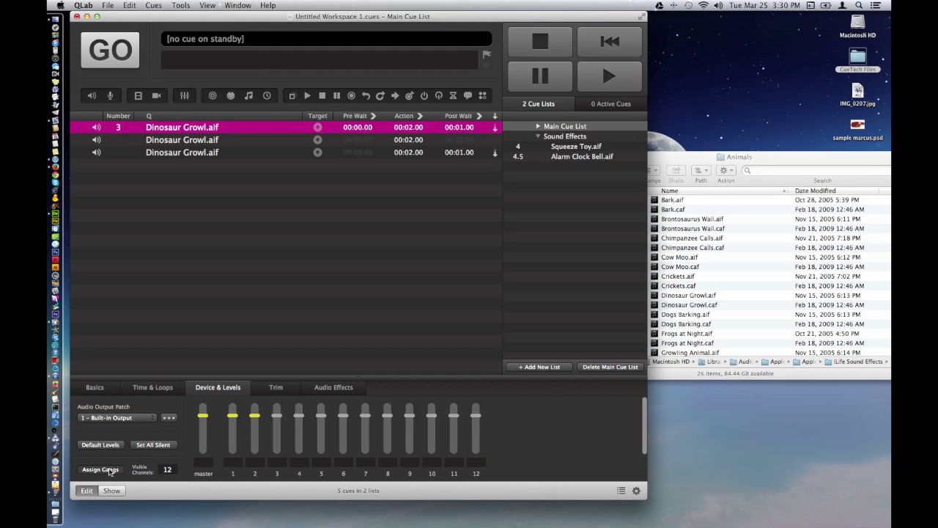
# Put channels 1 and 2 in gang 1, confirm they move together, and leave them at 0 dB.
pyautogui.click(233, 461)
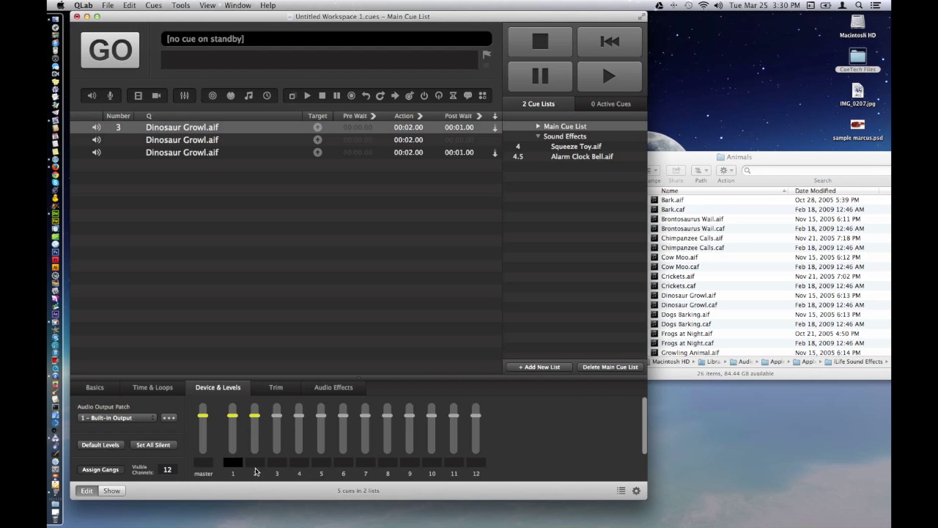
pyautogui.write('1')
pyautogui.click(256, 462)
pyautogui.write('1')
pyautogui.click(277, 463)
pyautogui.moveTo(255, 414); pyautogui.dragTo(256, 430)
pyautogui.click(254, 437)
pyautogui.keyDown('alt'); pyautogui.click(254, 436); pyautogui.keyUp('alt')
pyautogui.click(137, 390)
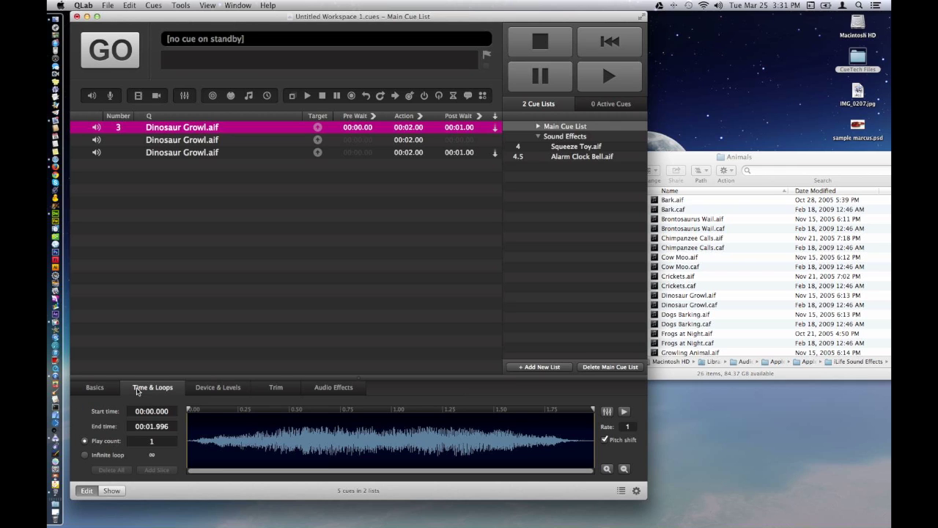